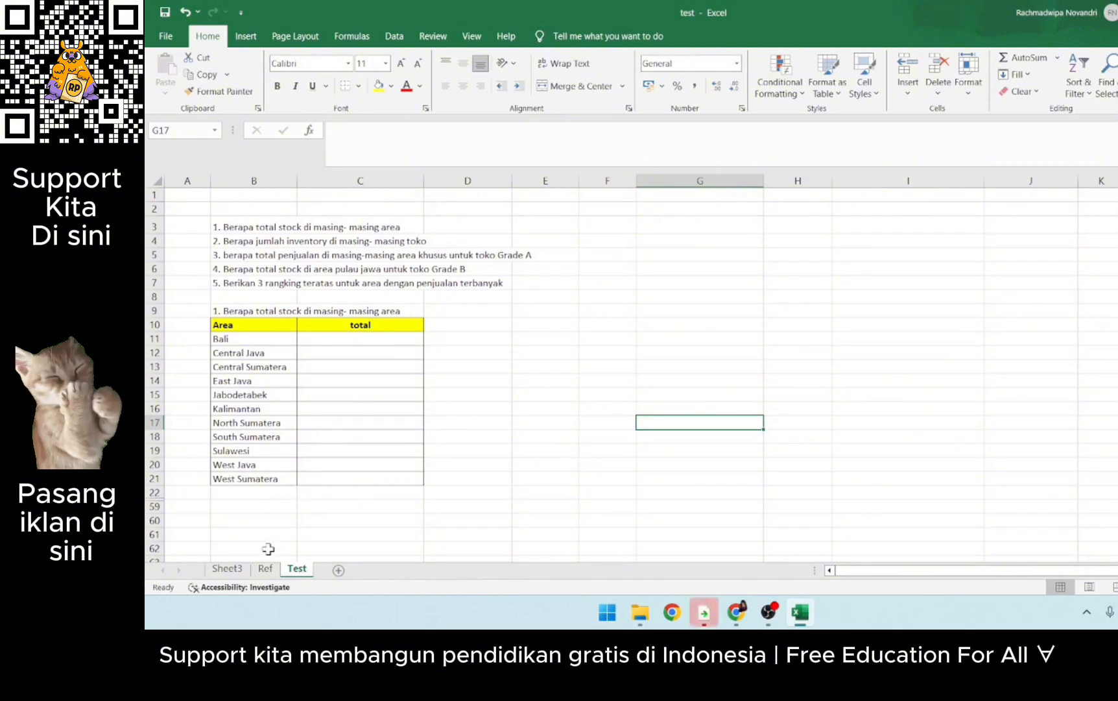
Step: Review the five questions on the Test sheet and make question 1, about total stock per area, bold
{"action": "mouse_move", "coordinate": [208, 230]}
{"action": "left_mouse_down"}
{"action": "mouse_move", "coordinate": [400, 249]}
{"action": "mouse_move", "coordinate": [539, 289]}
{"action": "left_mouse_up"}
{"action": "left_click", "coordinate": [590, 309]}
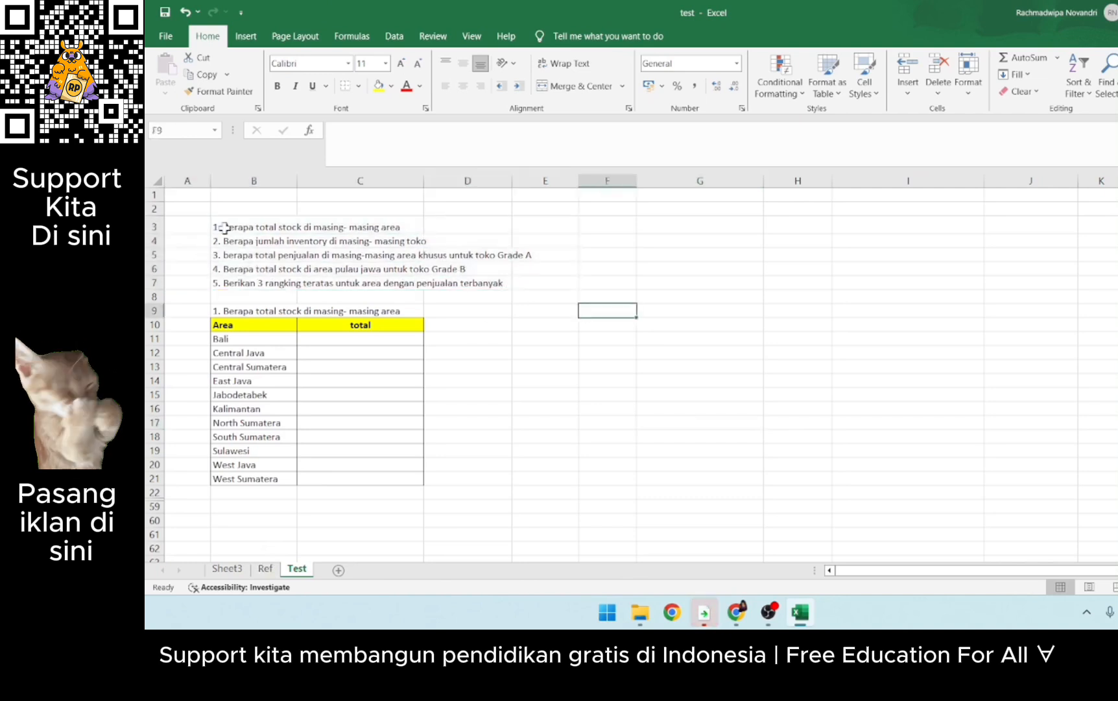
{"action": "left_click_drag", "start_coordinate": [222, 226], "coordinate": [570, 286]}
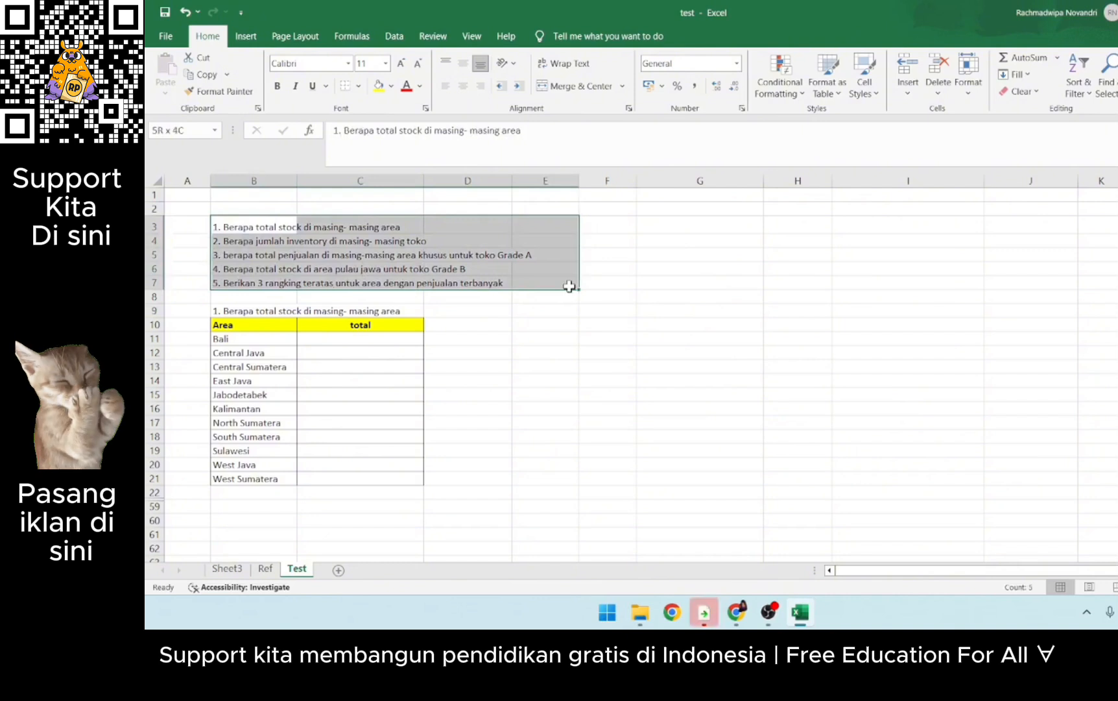
{"action": "left_click", "coordinate": [526, 314]}
{"action": "left_click_drag", "start_coordinate": [279, 229], "coordinate": [571, 285]}
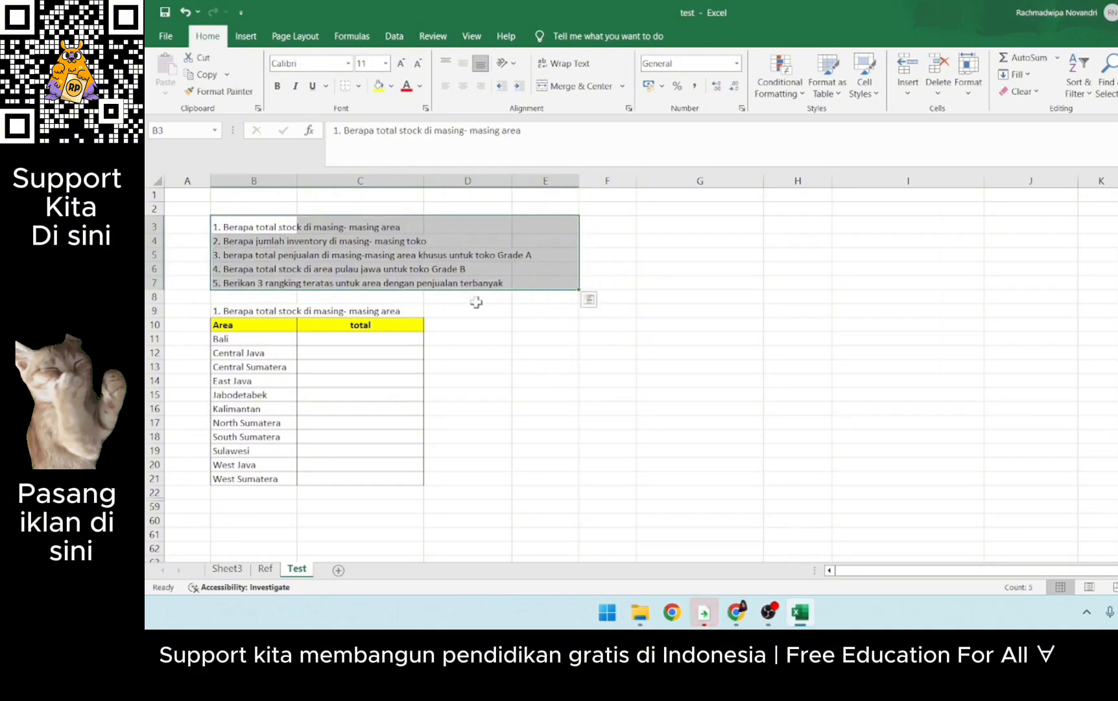
{"action": "left_click", "coordinate": [525, 381]}
{"action": "left_click_drag", "start_coordinate": [218, 227], "coordinate": [438, 225]}
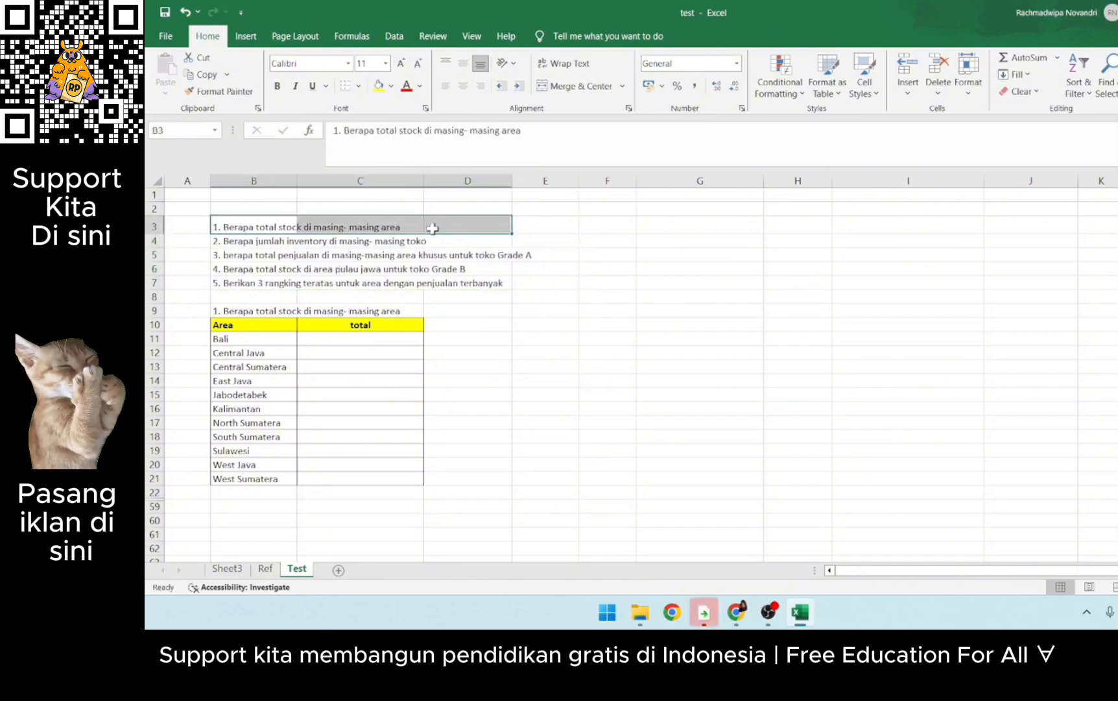
{"action": "key", "text": "ctrl+b"}
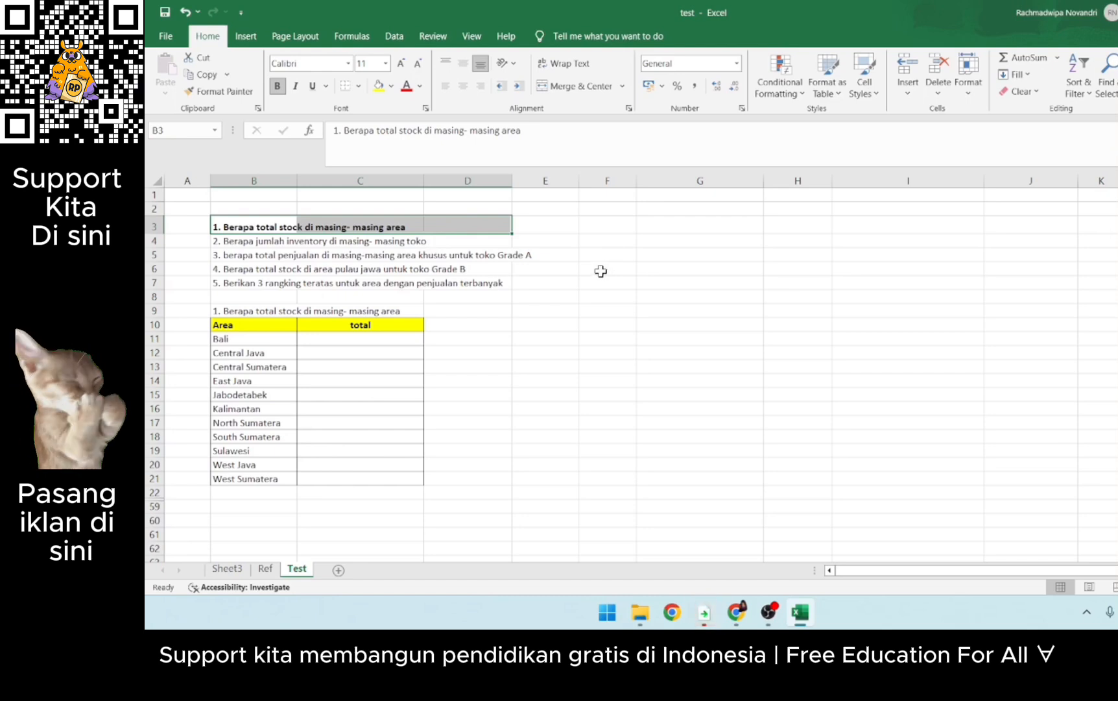
Step: Examine the Ref sheet's data table and its column headers, from KODE STORE through TOTAL PENJUALAN
{"action": "left_click", "coordinate": [266, 569]}
{"action": "left_click", "coordinate": [647, 357]}
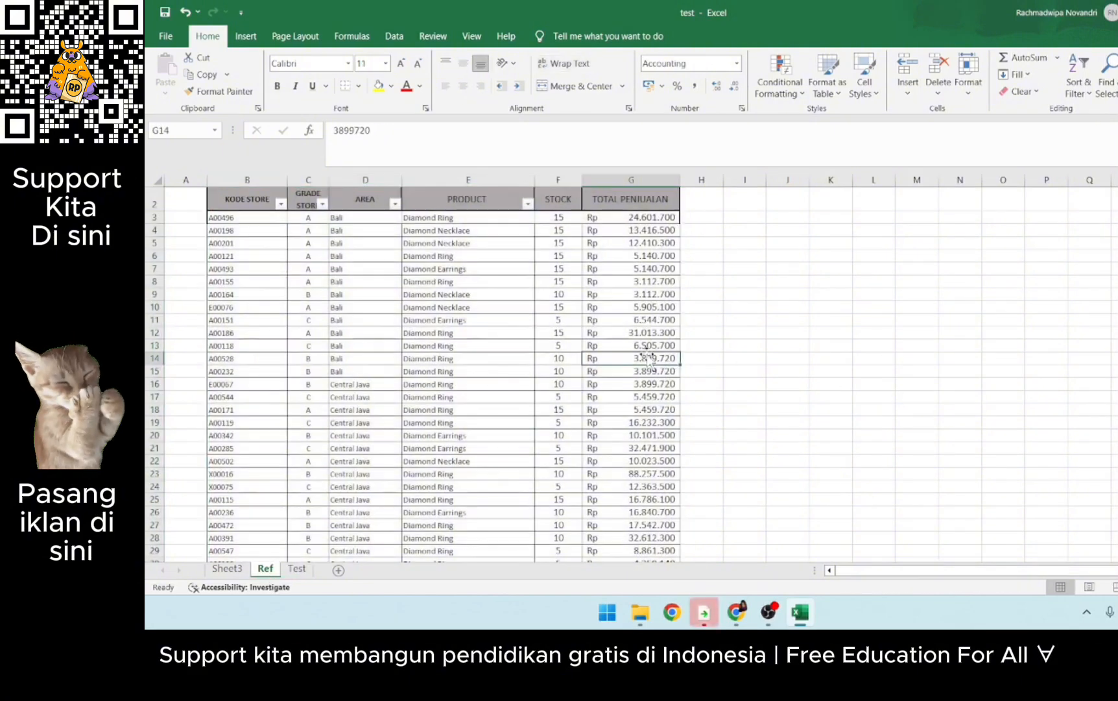
{"action": "scroll", "coordinate": [815, 351], "scroll_direction": "up", "scroll_amount": 1}
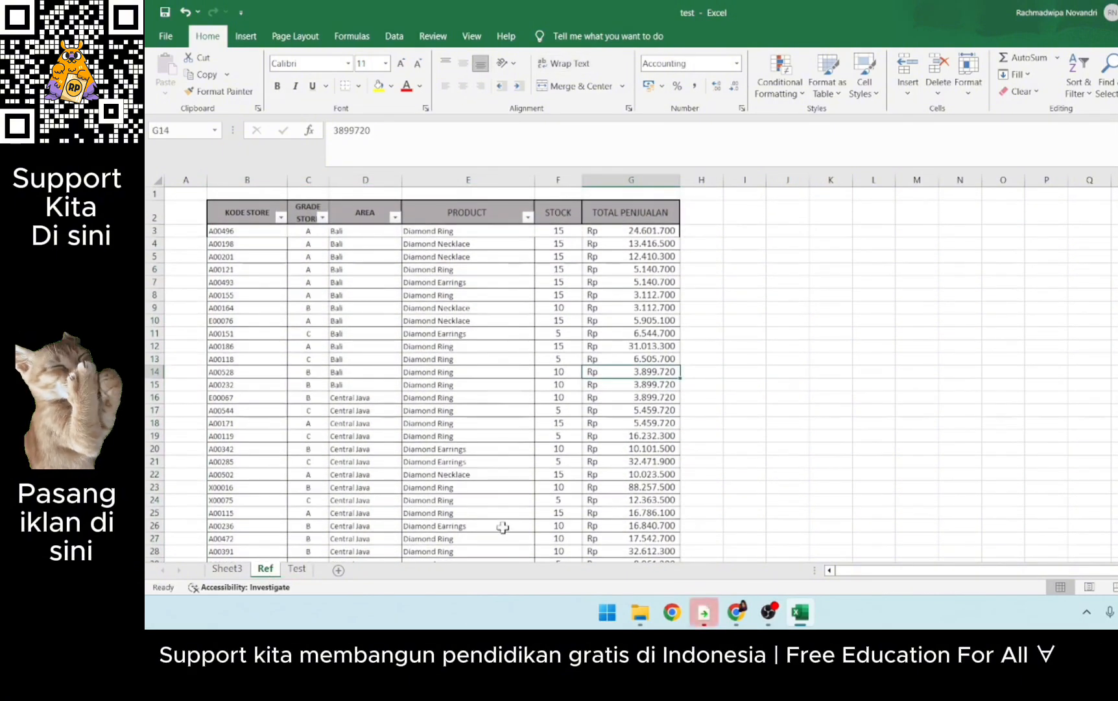
{"action": "left_click", "coordinate": [296, 569]}
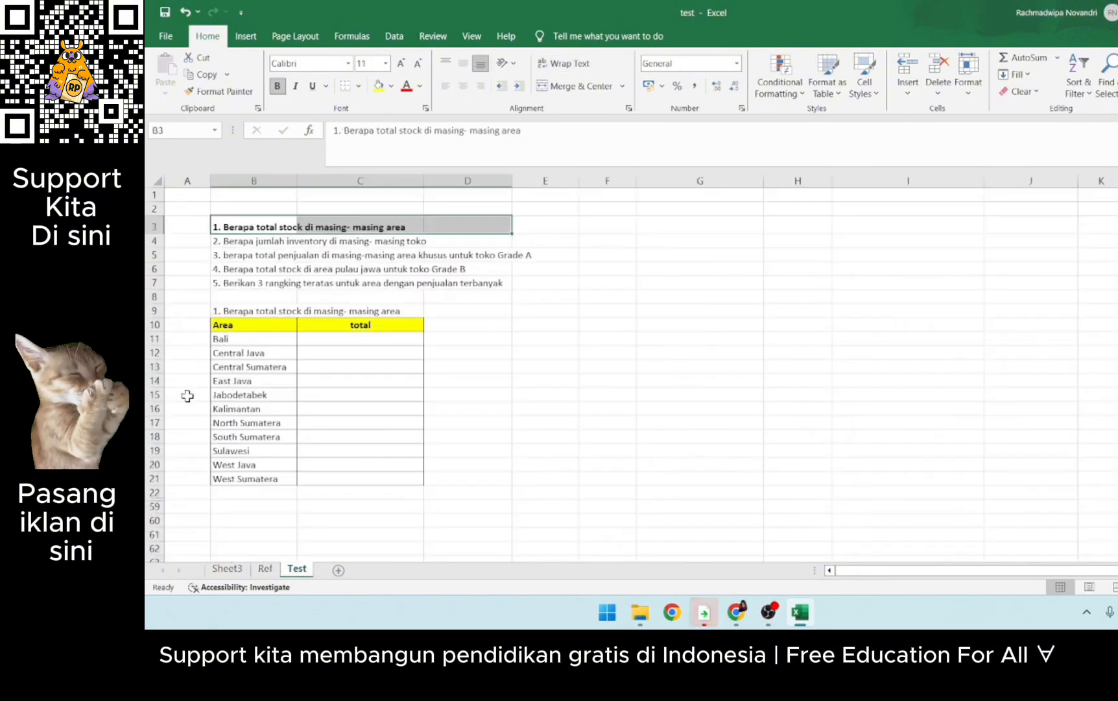
{"action": "left_click", "coordinate": [266, 569]}
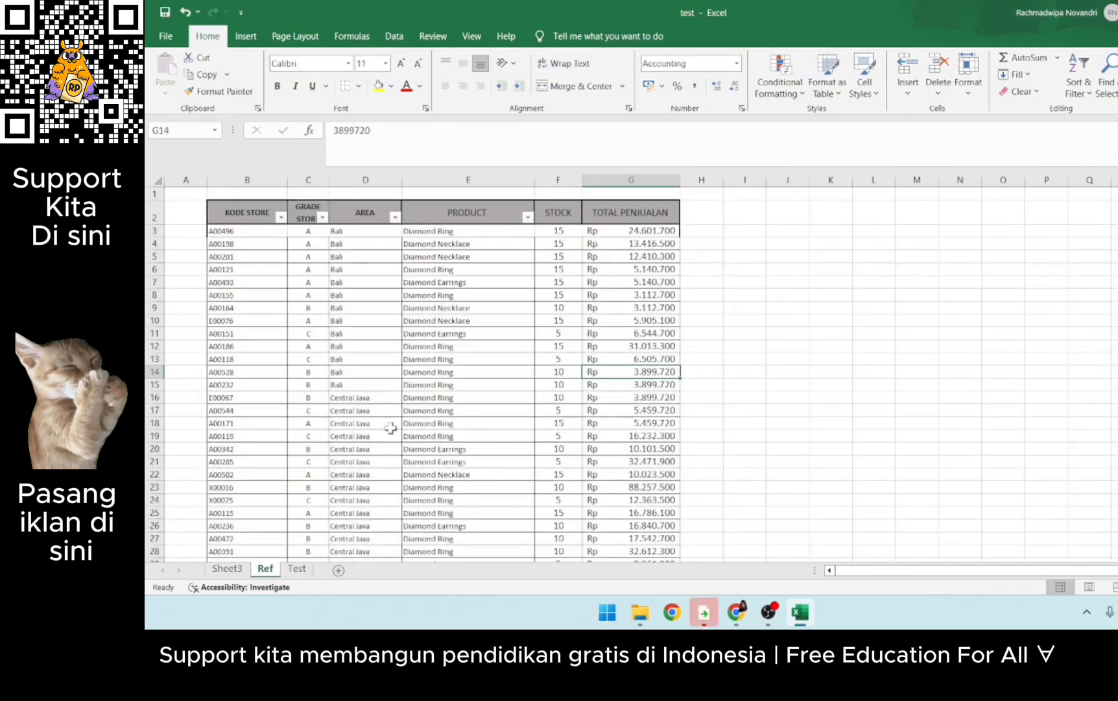
{"action": "left_click", "coordinate": [262, 217]}
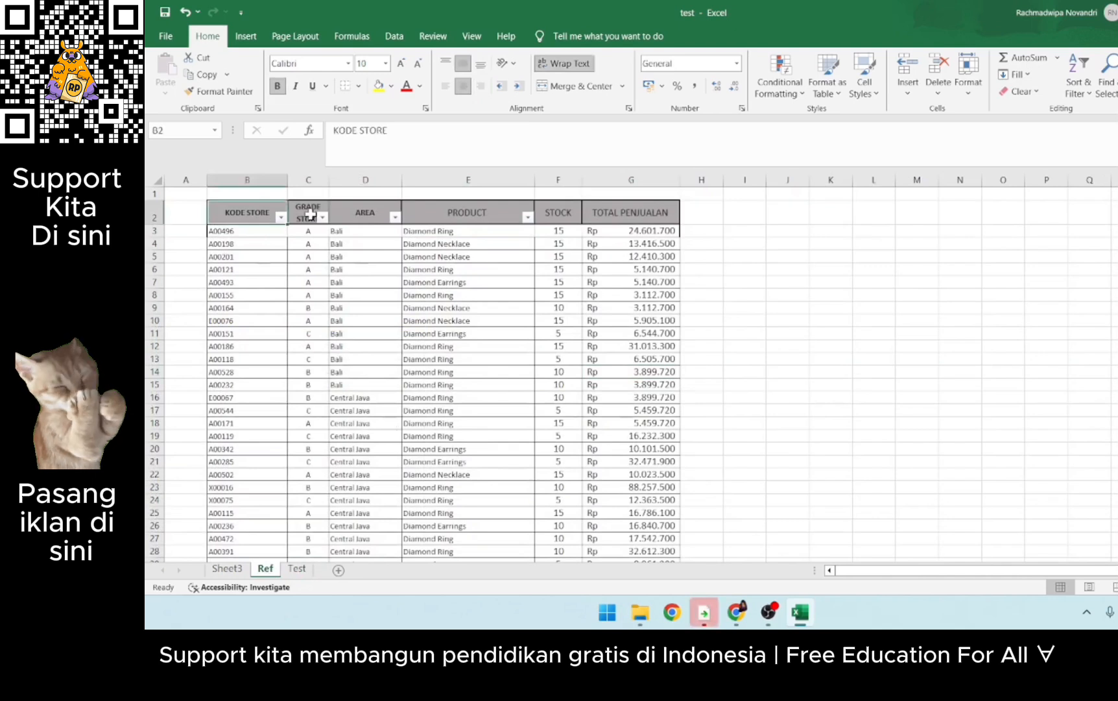
{"action": "left_click", "coordinate": [310, 216]}
{"action": "left_click", "coordinate": [368, 224]}
{"action": "left_click", "coordinate": [488, 217]}
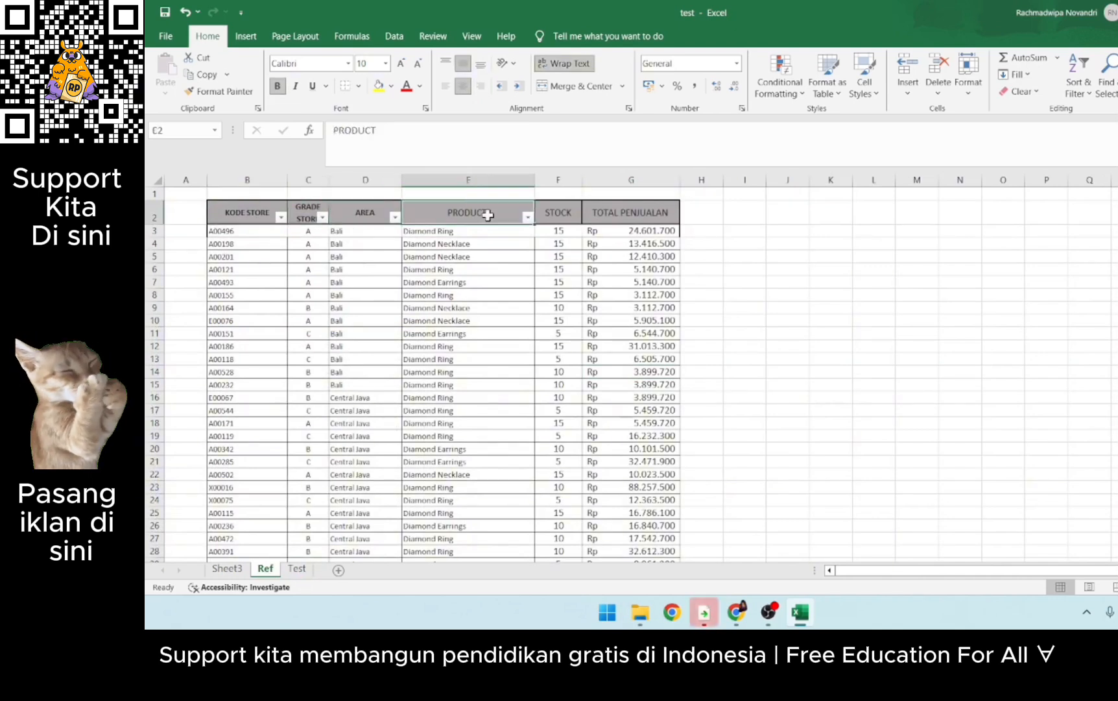
{"action": "left_click", "coordinate": [564, 221]}
{"action": "left_click", "coordinate": [671, 220]}
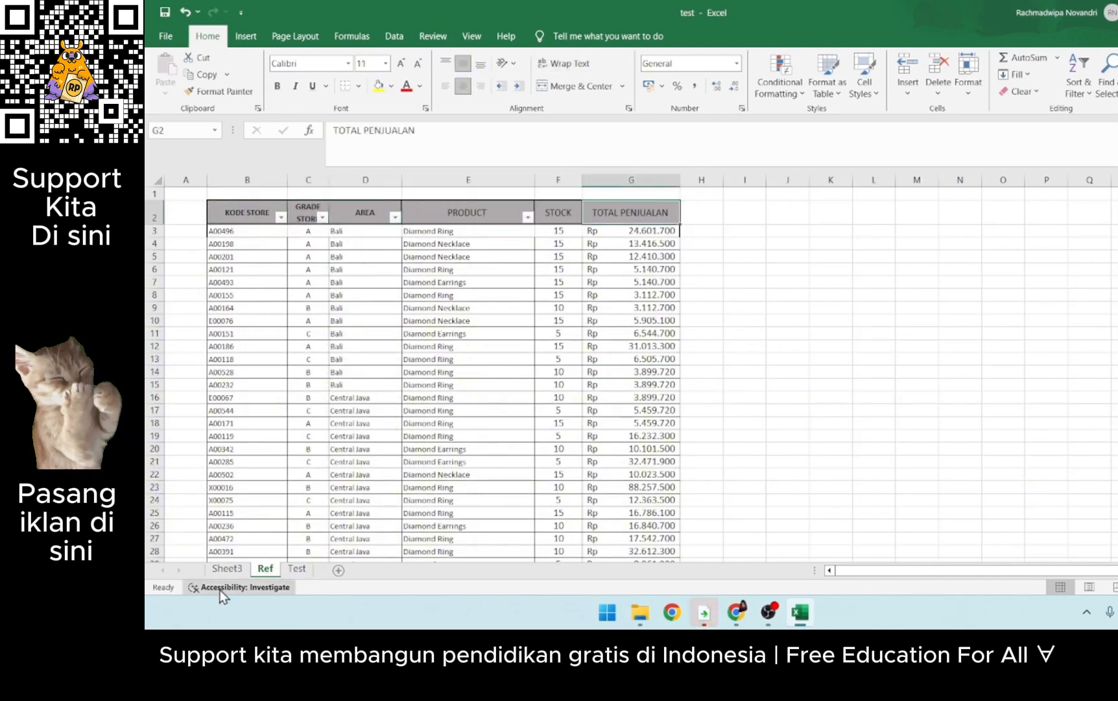
{"action": "left_click", "coordinate": [297, 569]}
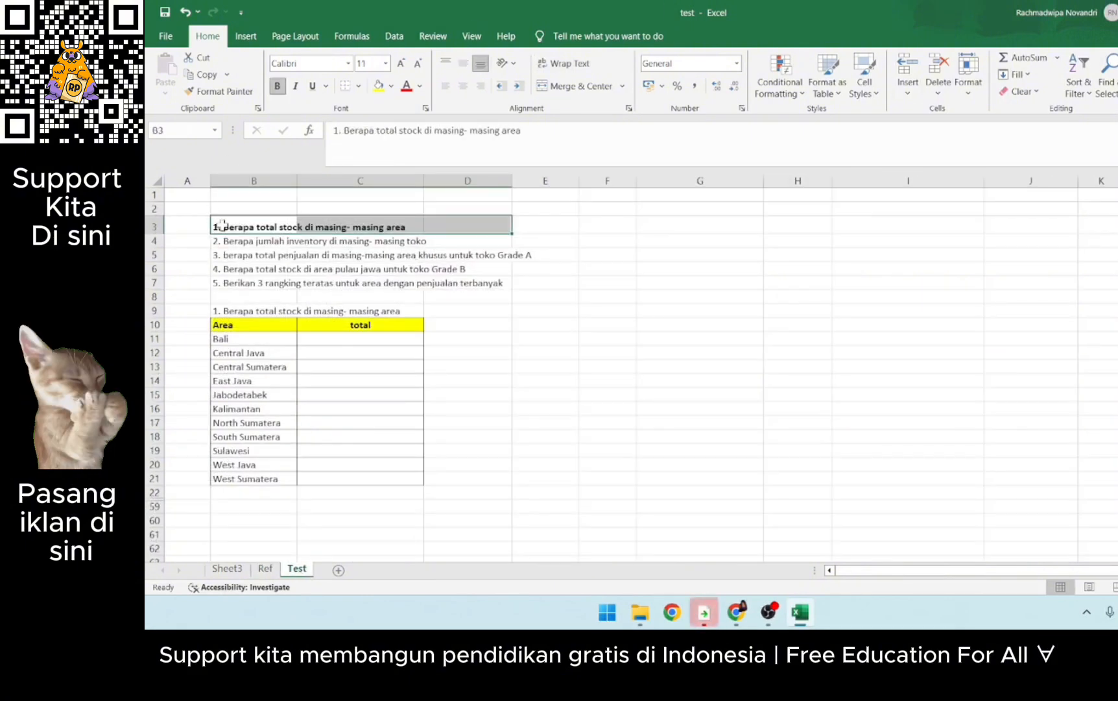
Step: Inspect how areas repeat in the Ref sheet's AREA column alongside their STOCK values
{"action": "left_click", "coordinate": [264, 569]}
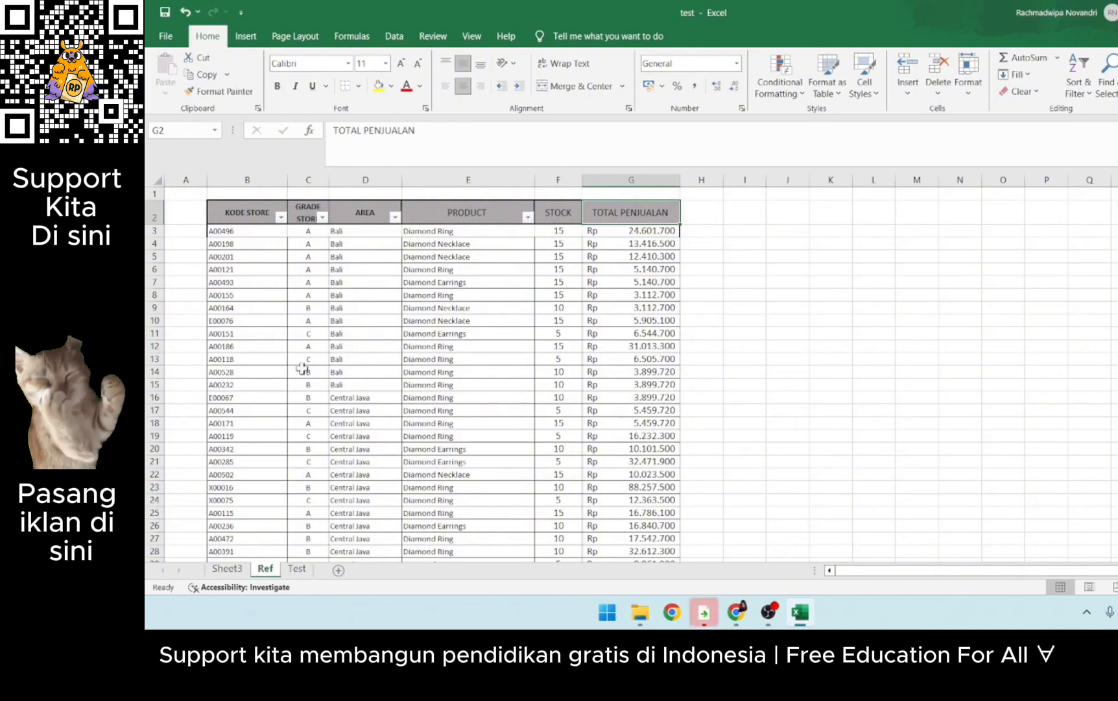
{"action": "left_click", "coordinate": [383, 409]}
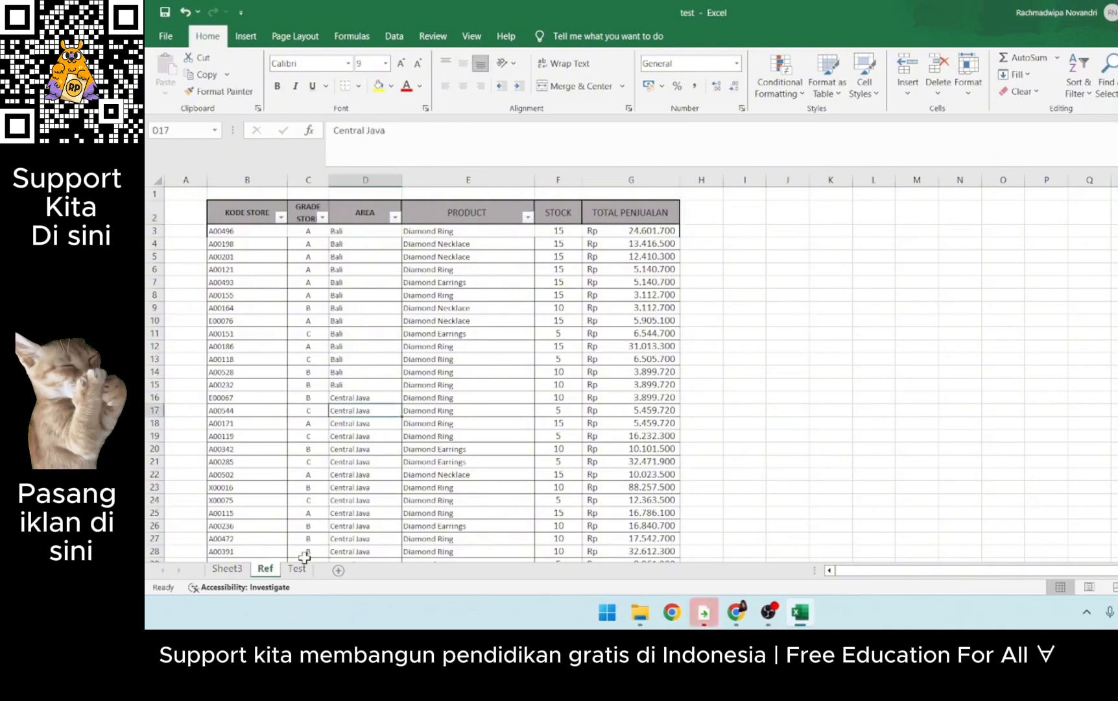
{"action": "left_click_drag", "start_coordinate": [347, 244], "coordinate": [364, 462]}
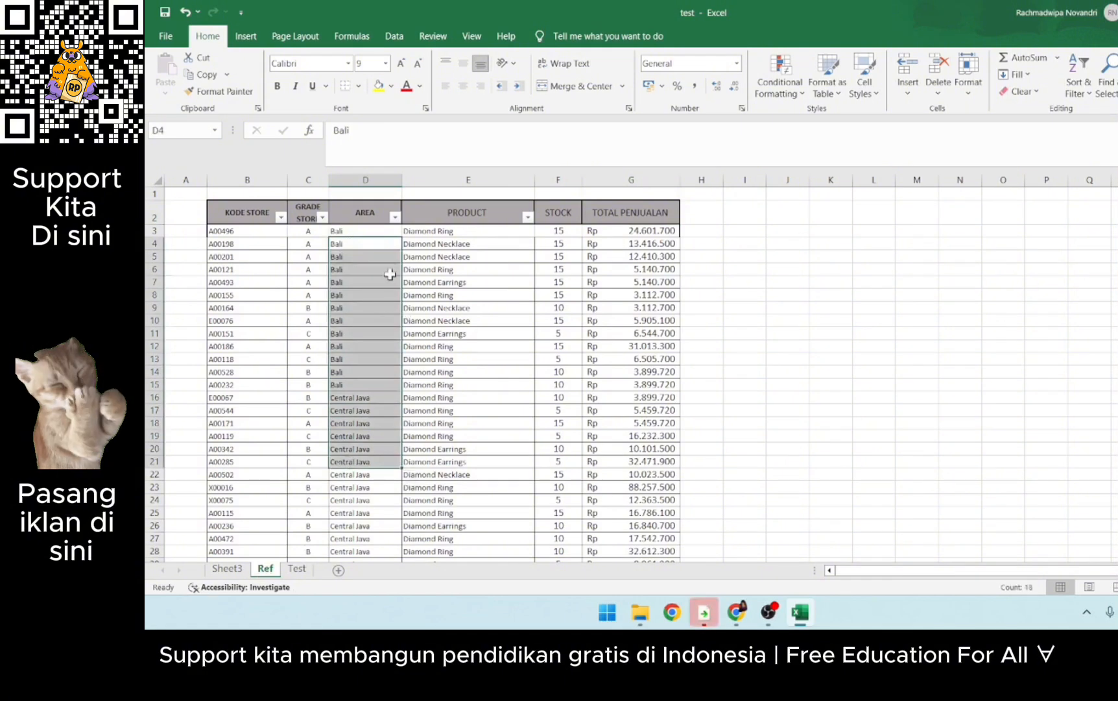
{"action": "left_click_drag", "start_coordinate": [397, 274], "coordinate": [342, 399]}
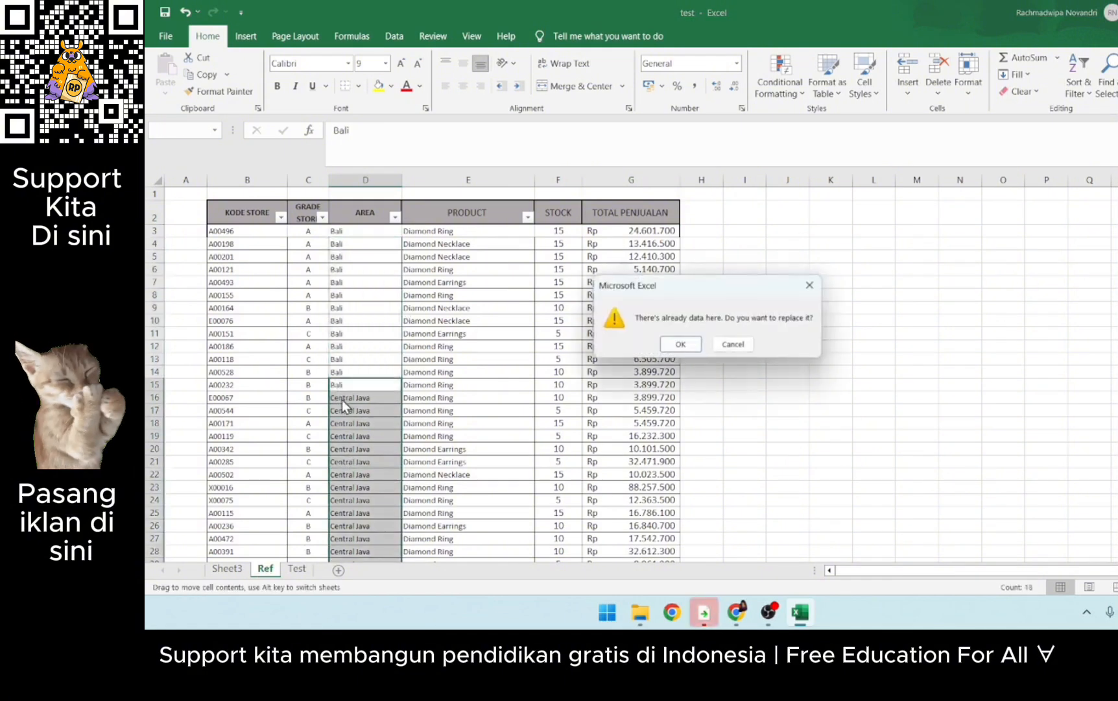
{"action": "left_click", "coordinate": [819, 288]}
{"action": "left_click", "coordinate": [549, 411]}
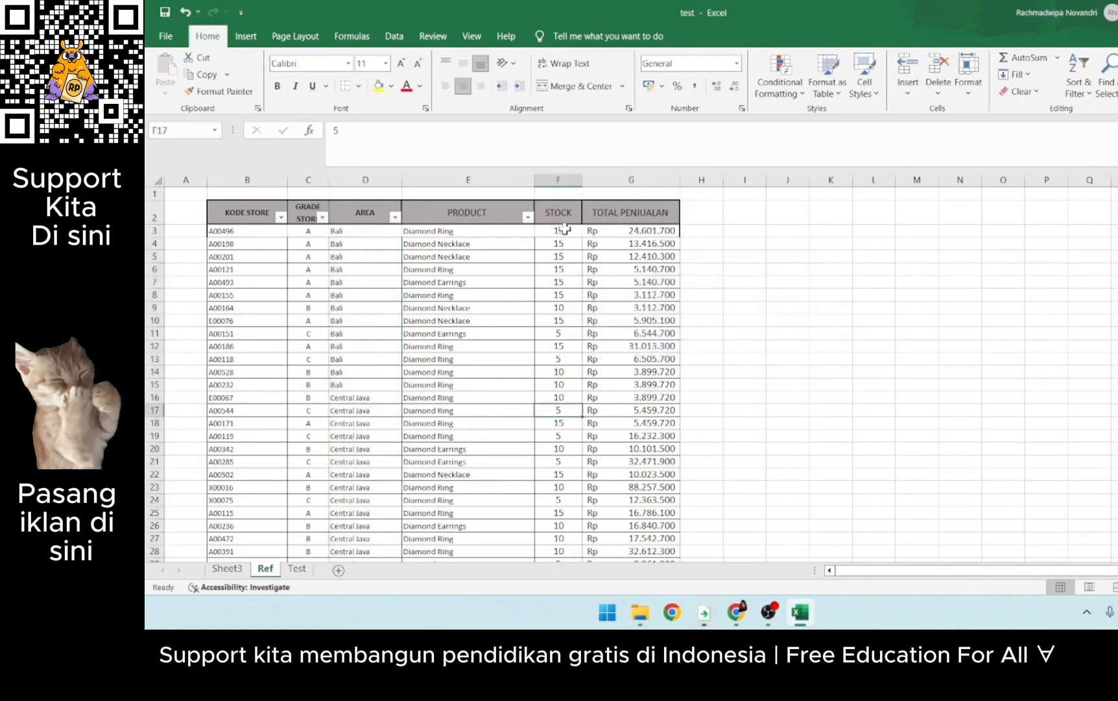
{"action": "left_click_drag", "start_coordinate": [566, 228], "coordinate": [561, 562]}
{"action": "left_click_drag", "start_coordinate": [362, 231], "coordinate": [365, 378]}
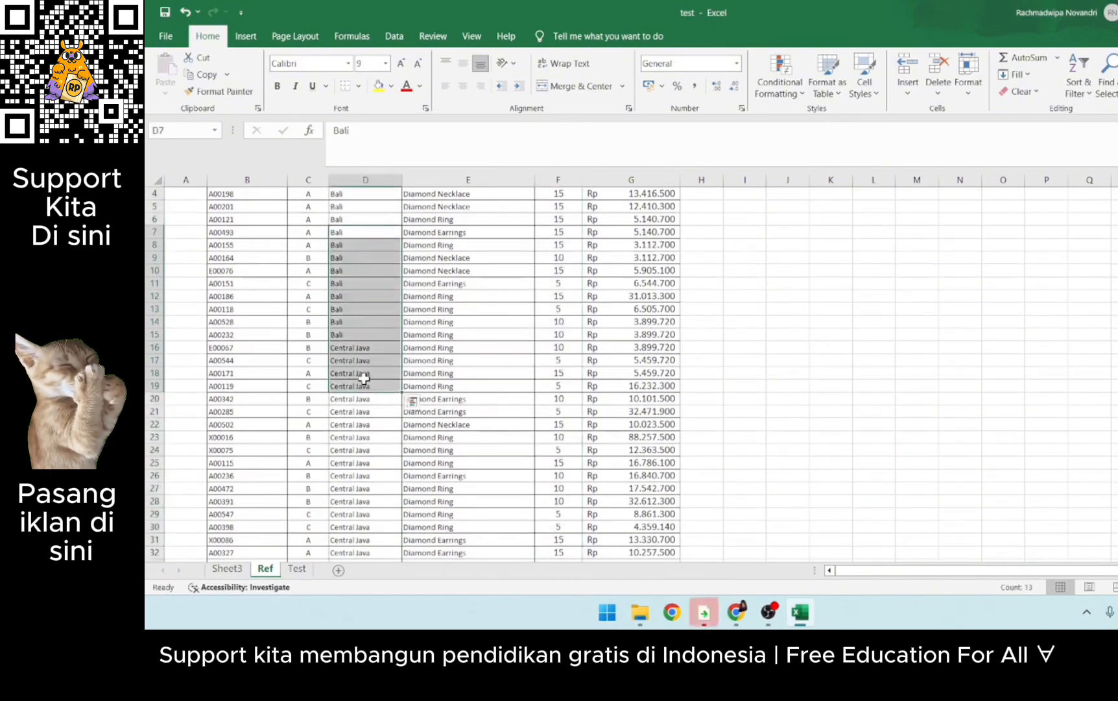
{"action": "scroll", "coordinate": [365, 378], "scroll_direction": "up", "scroll_amount": 1}
{"action": "left_click_drag", "start_coordinate": [363, 219], "coordinate": [396, 551]}
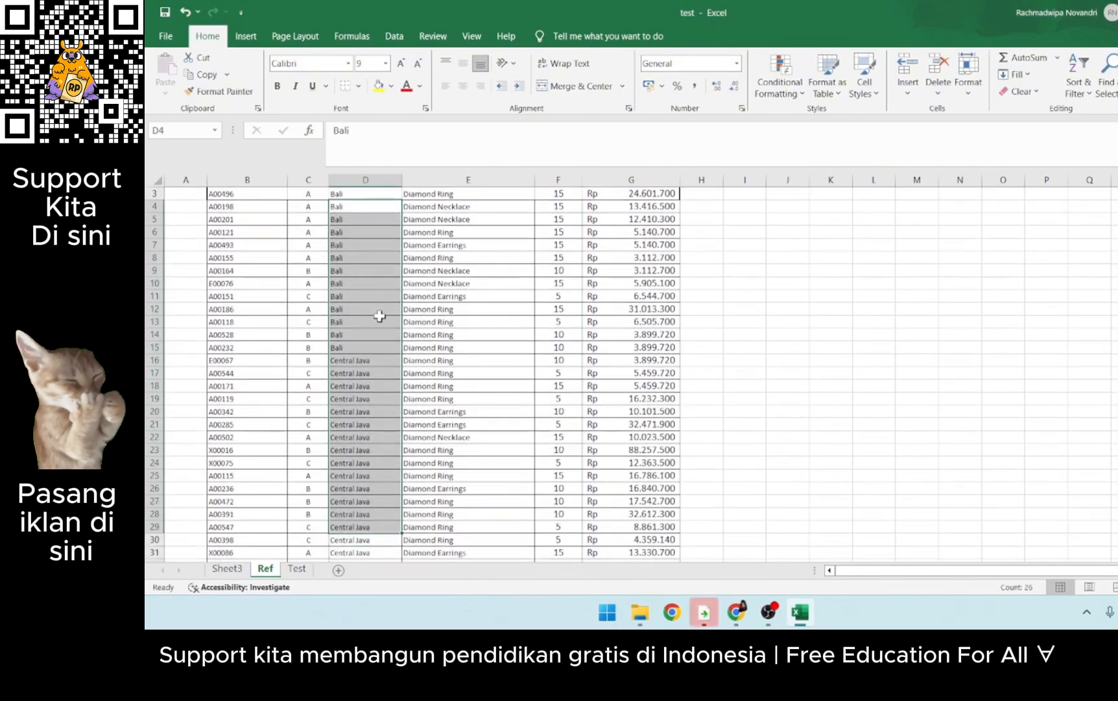
{"action": "left_click_drag", "start_coordinate": [379, 320], "coordinate": [358, 550]}
{"action": "scroll", "coordinate": [350, 454], "scroll_direction": "down", "scroll_amount": 7}
{"action": "left_click_drag", "start_coordinate": [356, 361], "coordinate": [368, 486]}
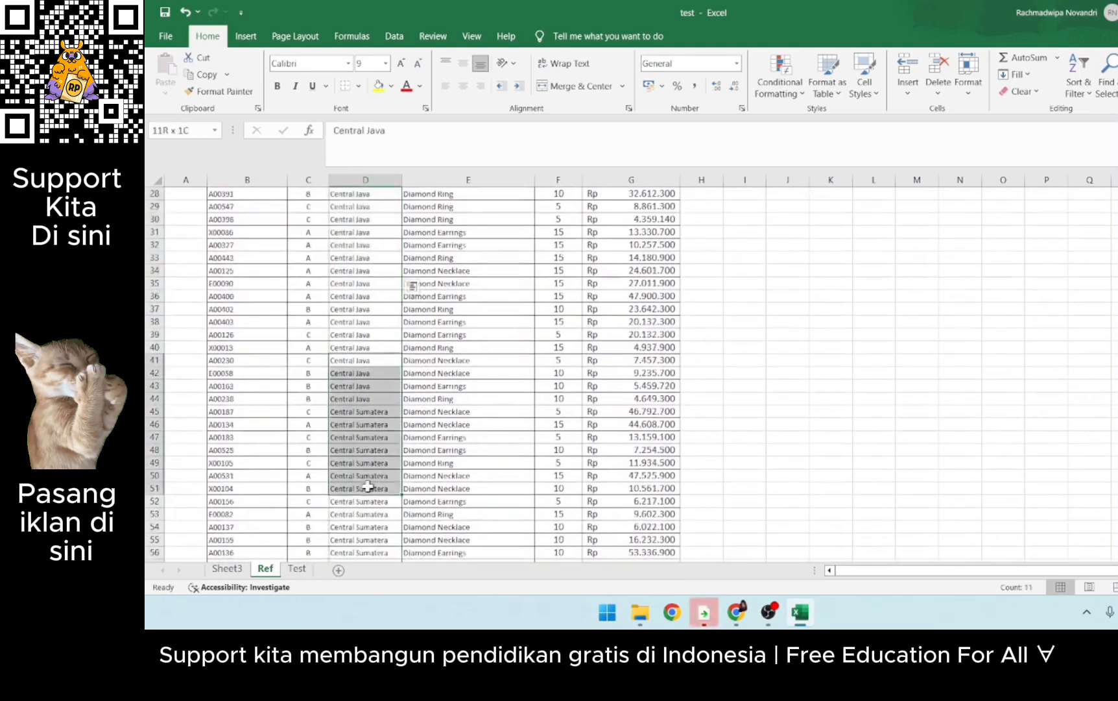
{"action": "scroll", "coordinate": [364, 464], "scroll_direction": "up", "scroll_amount": 9}
Step: Compare the area names in the Test sheet's summary table with the source data on the Ref sheet
{"action": "left_click", "coordinate": [300, 569]}
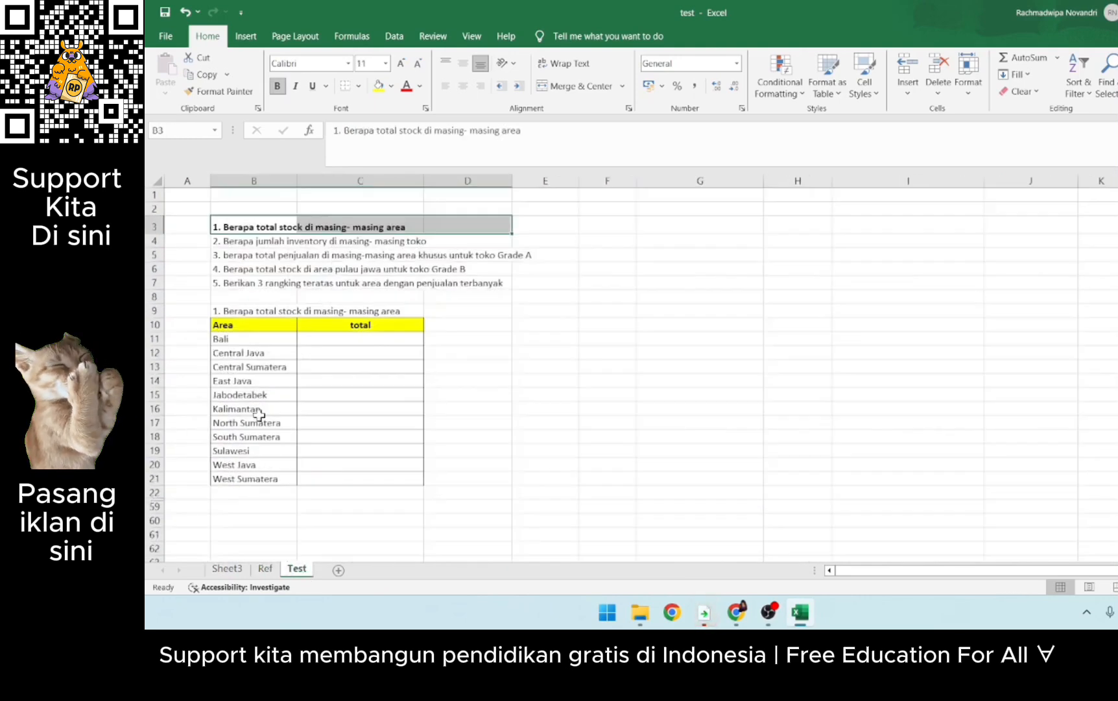
{"action": "left_click", "coordinate": [249, 342]}
{"action": "left_click", "coordinate": [253, 367]}
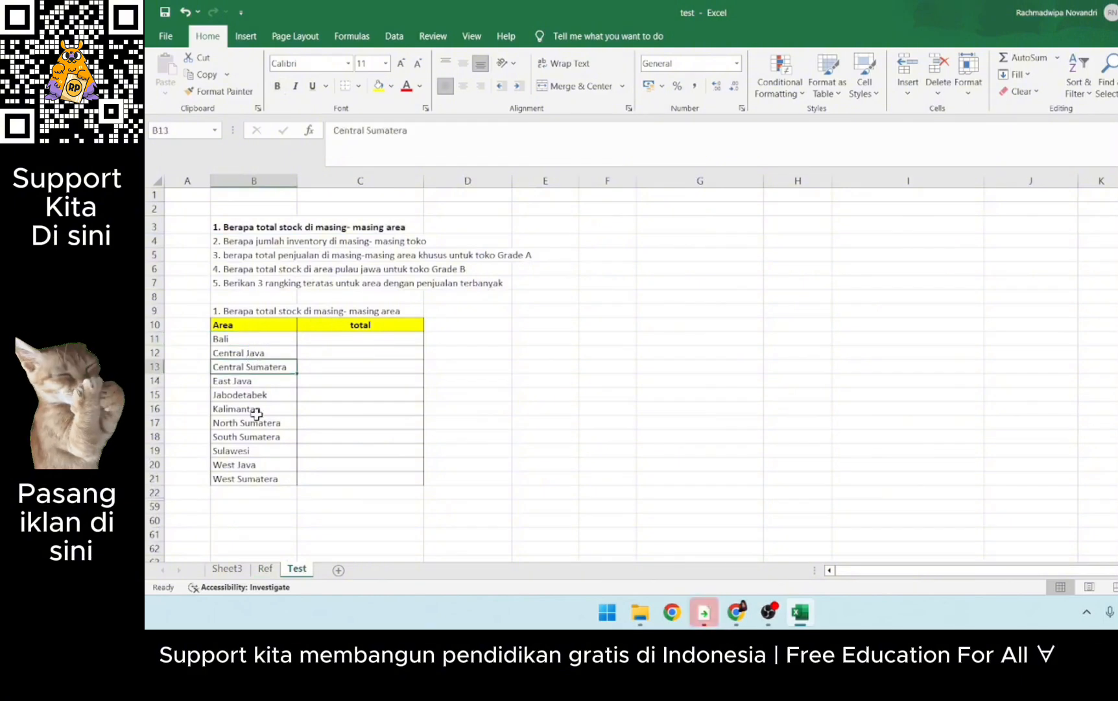
{"action": "left_click", "coordinate": [265, 568]}
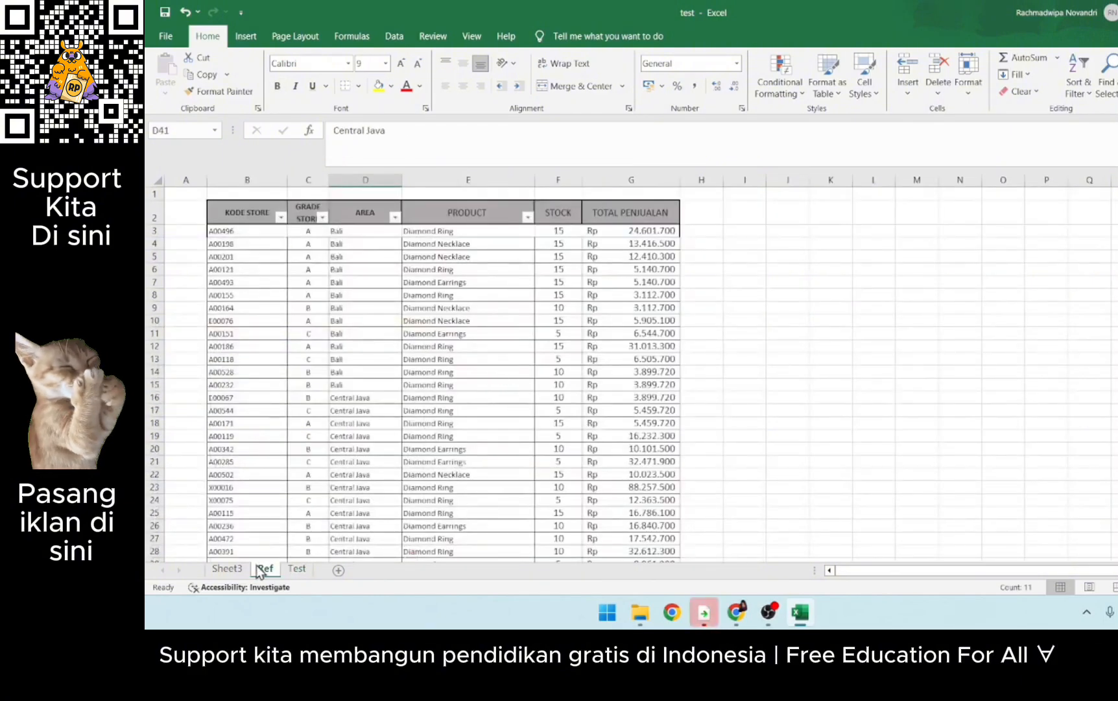
{"action": "left_click", "coordinate": [295, 568]}
{"action": "left_click", "coordinate": [393, 340]}
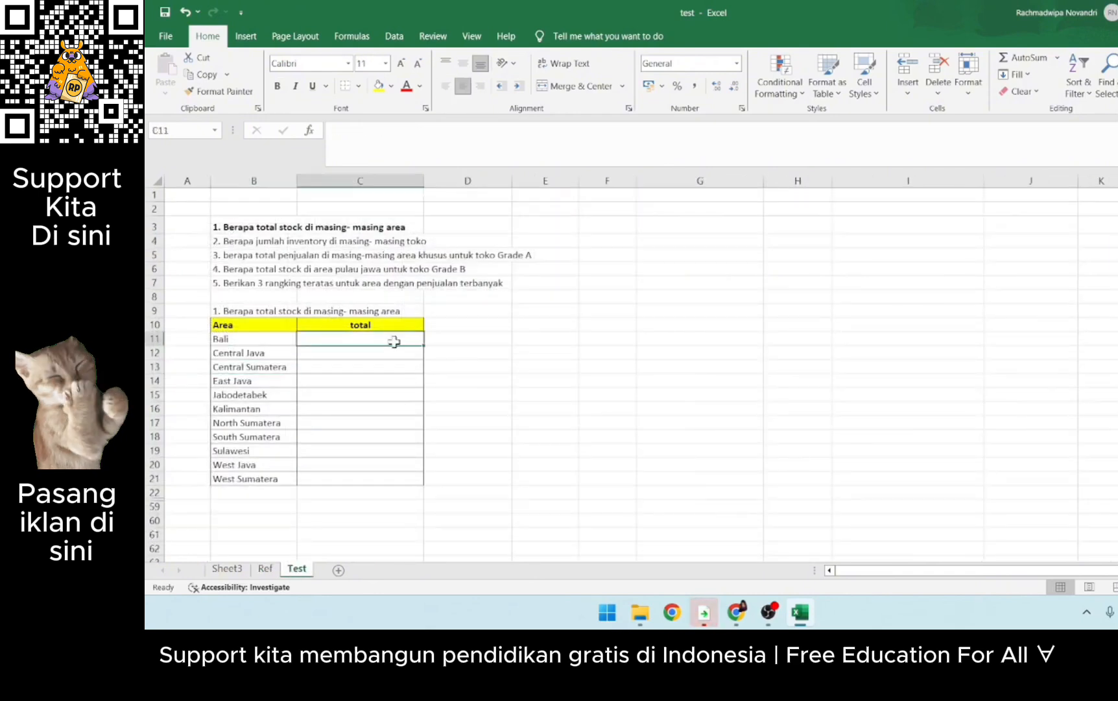
{"action": "type", "text": "=sum"}
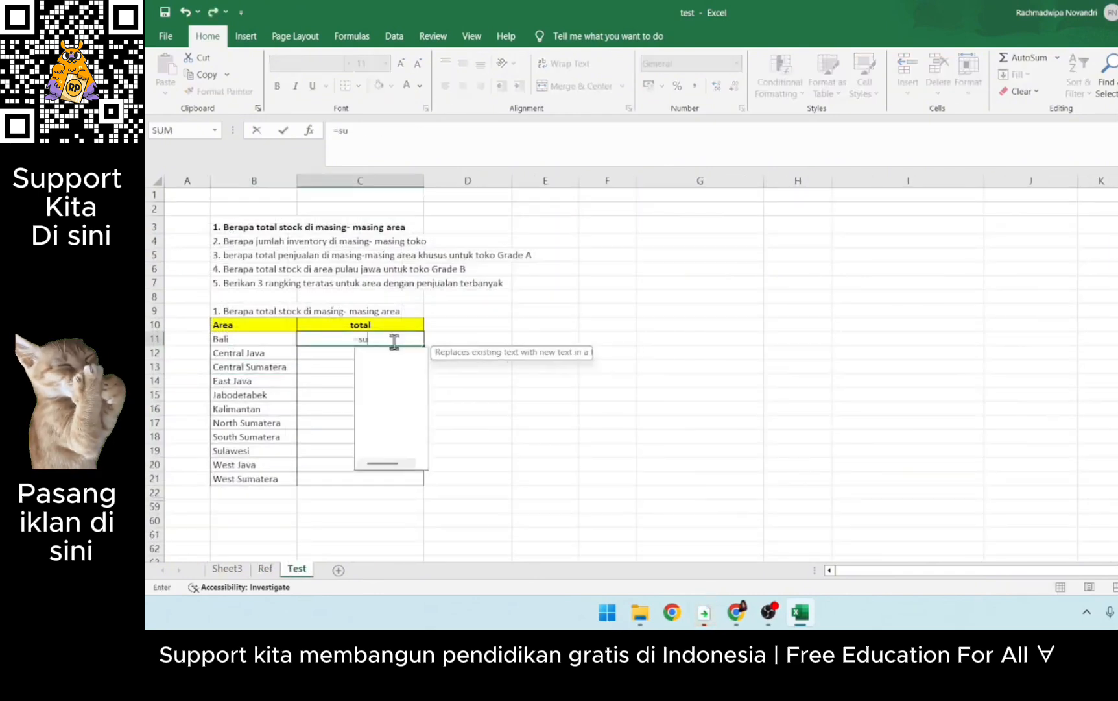
{"action": "key", "text": "BackSpace"}
{"action": "key", "text": "BackSpace"}
{"action": "key", "text": "BackSpace"}
{"action": "key", "text": "BackSpace"}
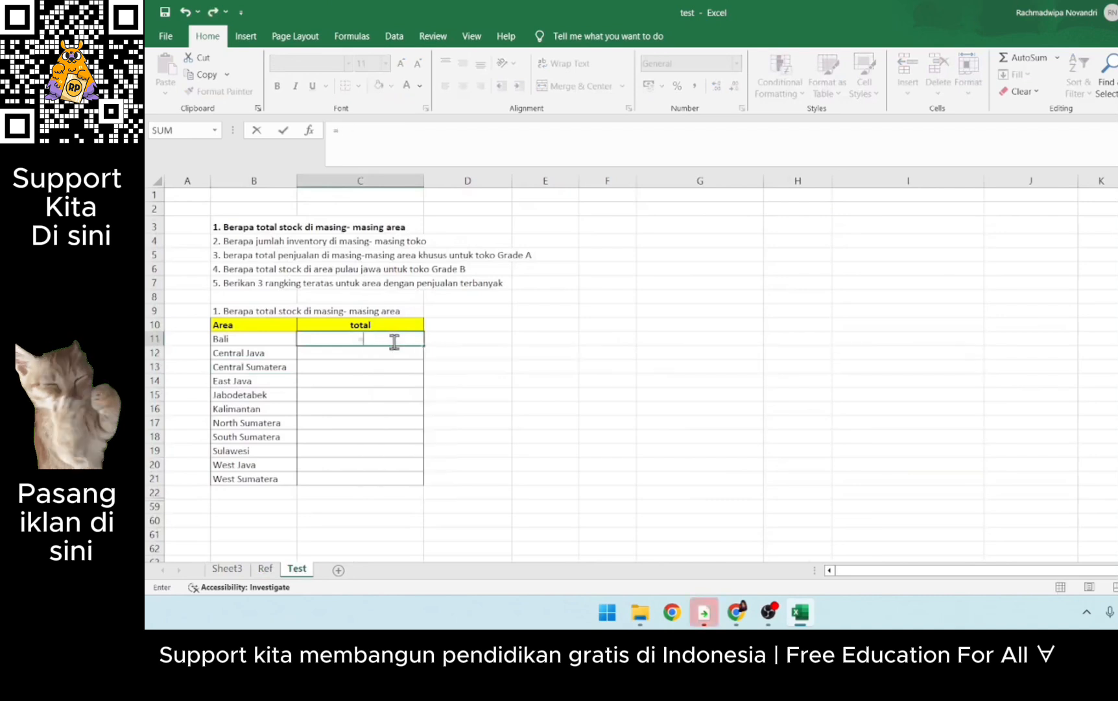
{"action": "type", "text": "="}
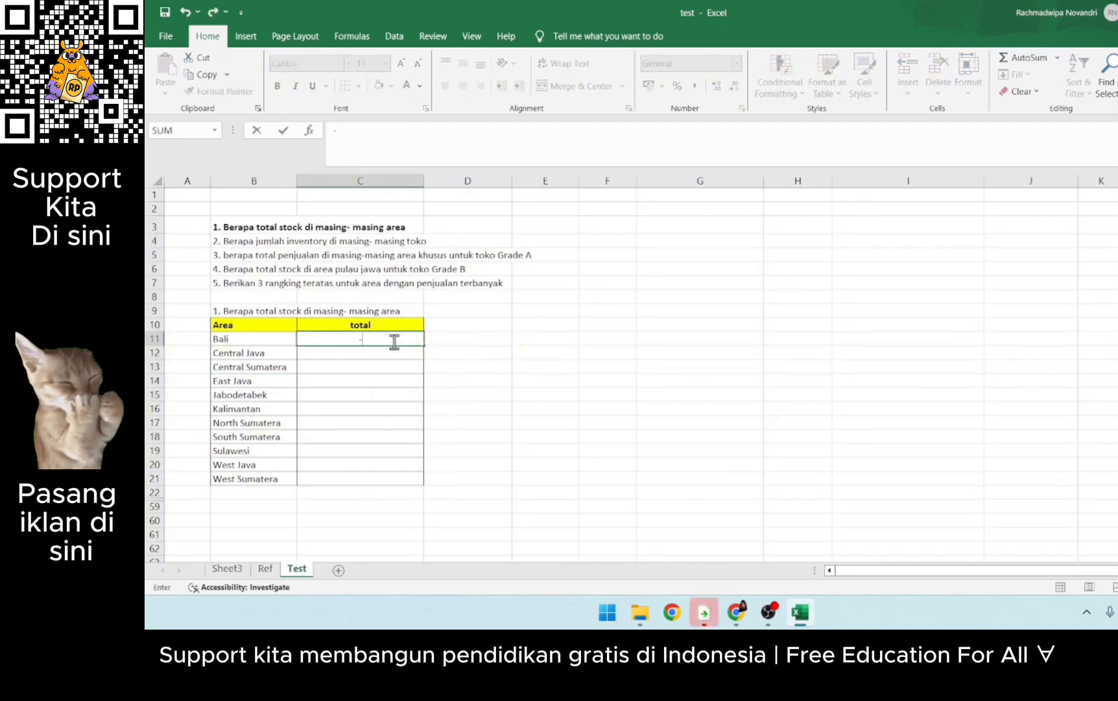
{"action": "key", "text": "BackSpace"}
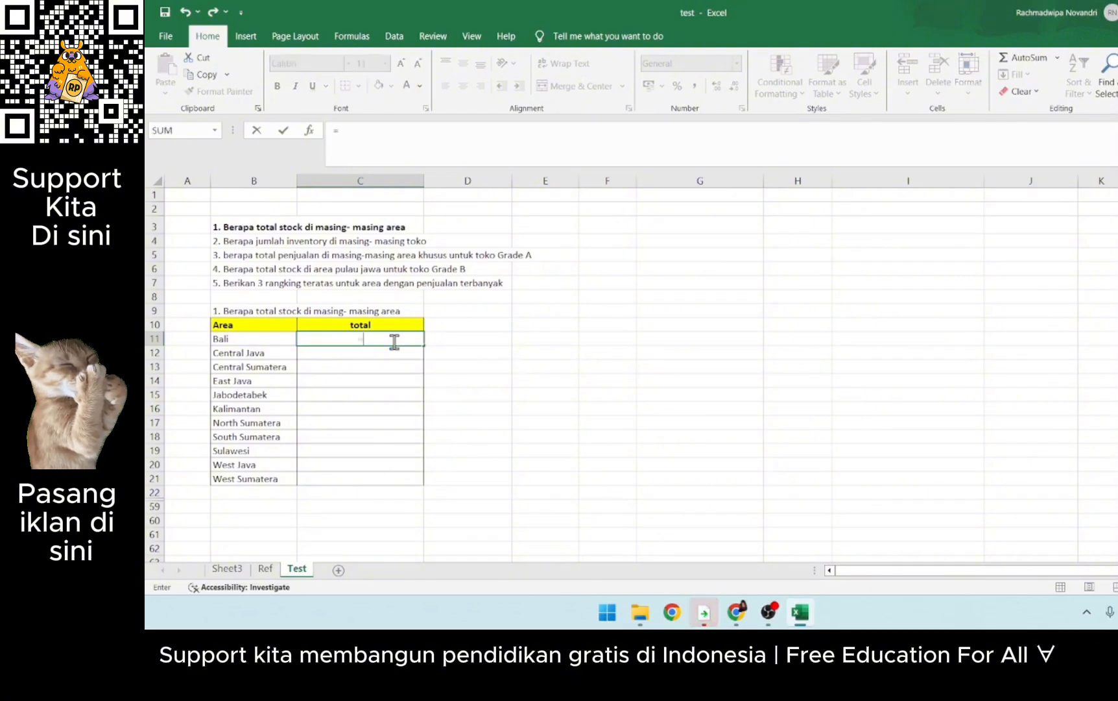
Step: Sum the whole STOCK column in cell I3 of the Ref sheet with =SUM(F3:F338)
{"action": "left_click", "coordinate": [262, 570]}
{"action": "left_click", "coordinate": [758, 232]}
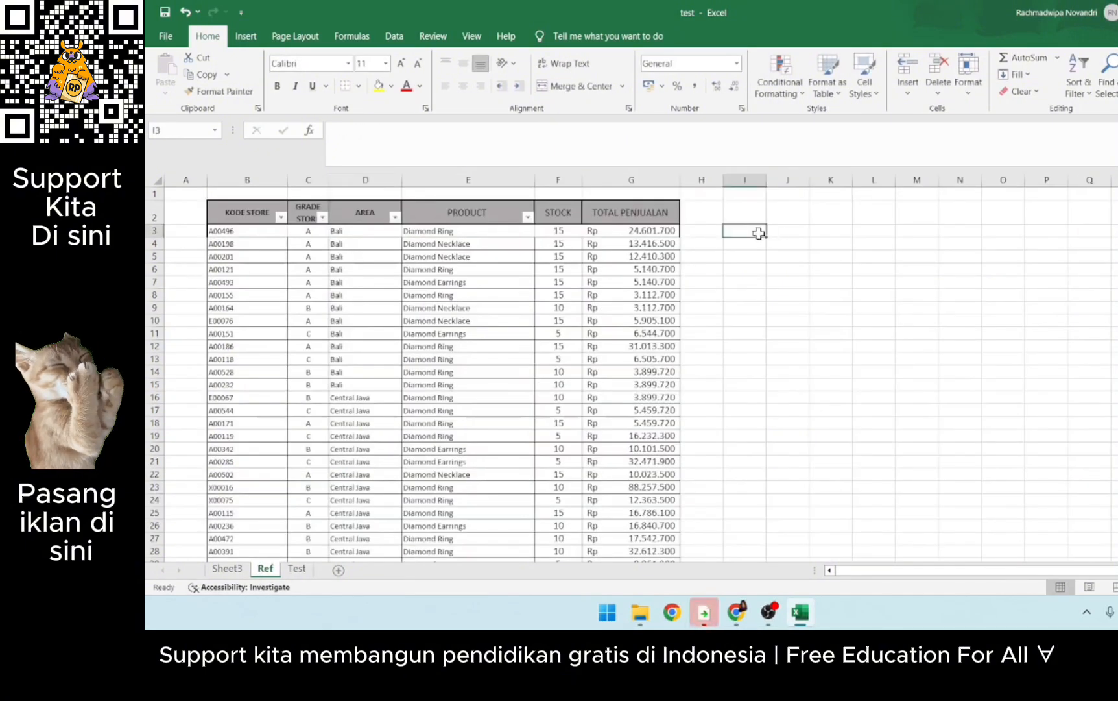
{"action": "type", "text": "=sum"}
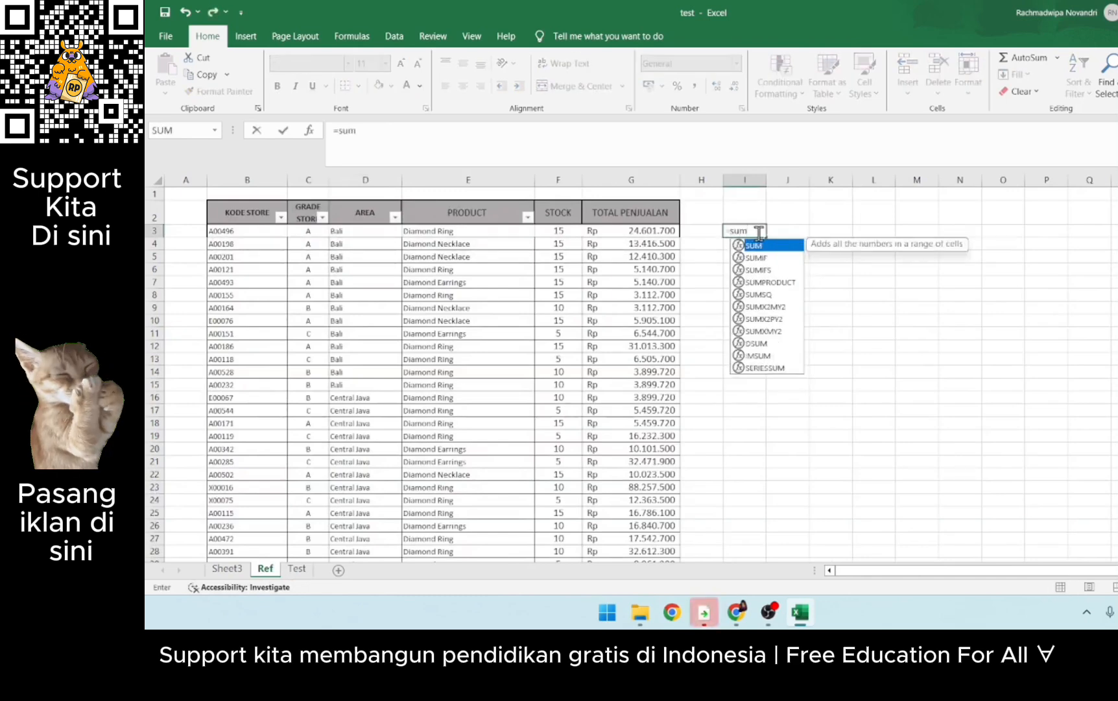
{"action": "type", "text": "("}
{"action": "left_click", "coordinate": [553, 228]}
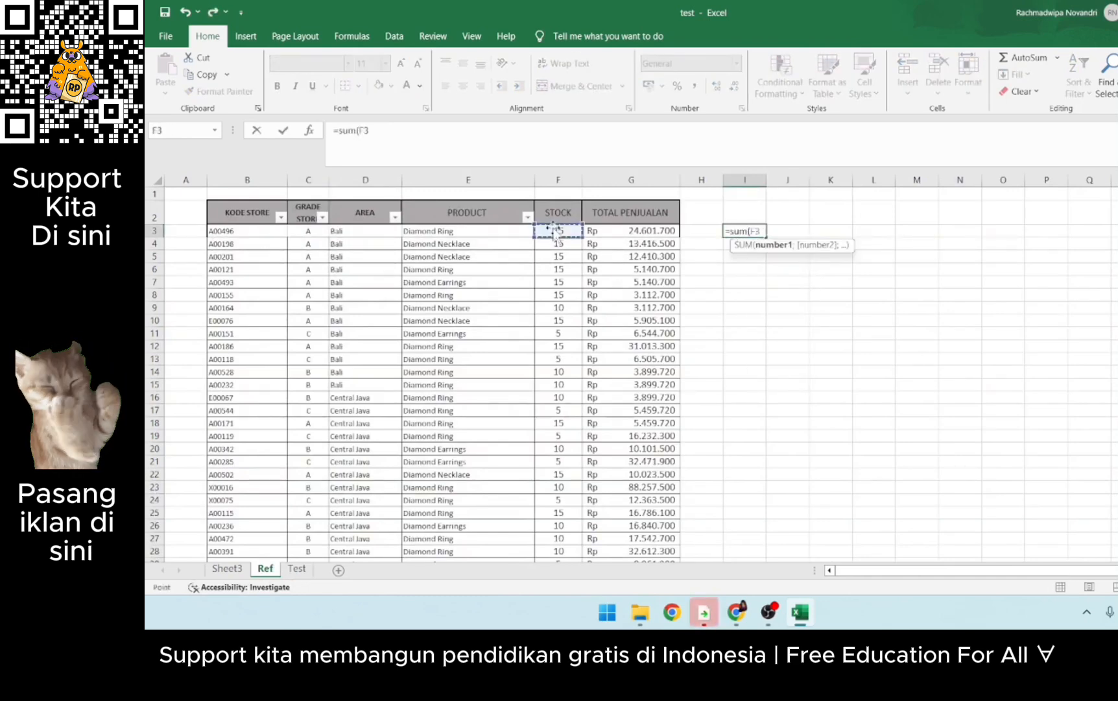
{"action": "key", "text": "ctrl+shift+Down"}
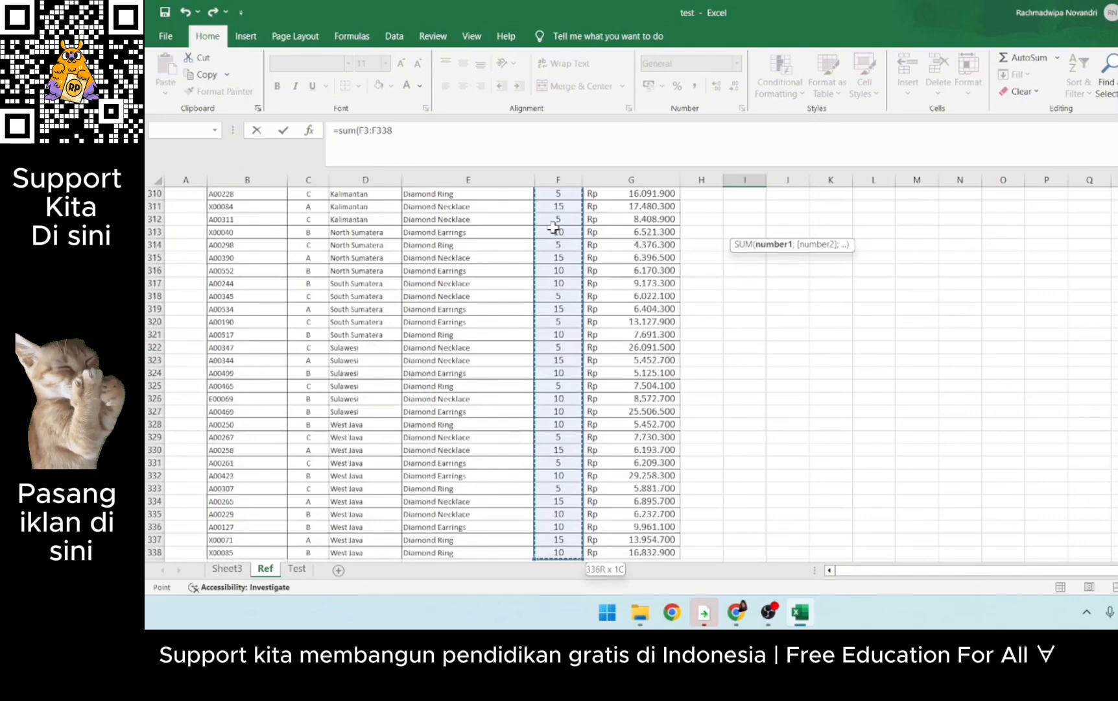
{"action": "key", "text": "Return"}
{"action": "scroll", "coordinate": [622, 243], "scroll_direction": "up", "scroll_amount": 1}
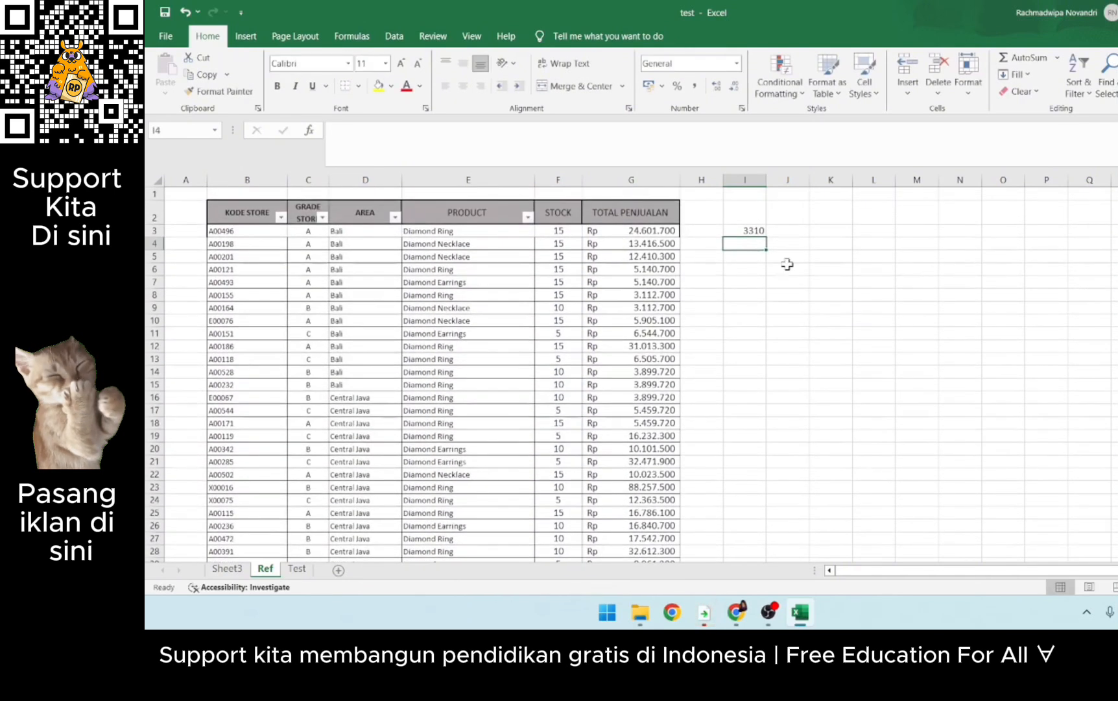
{"action": "left_click", "coordinate": [744, 230]}
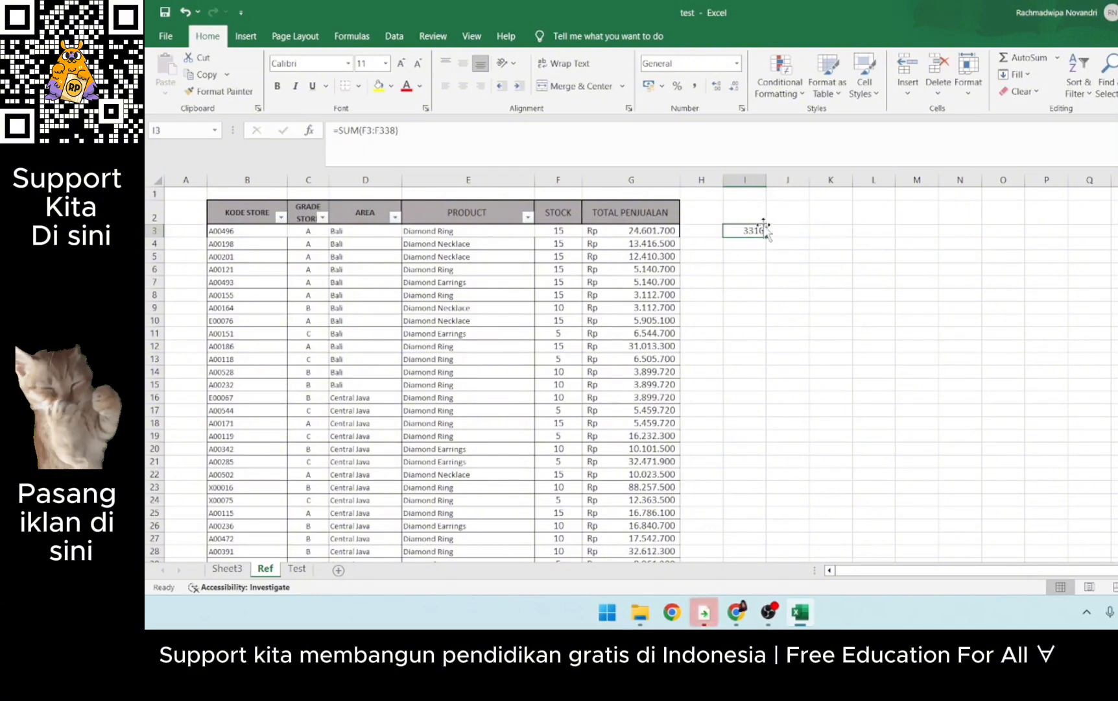
Step: Start a SUMIF formula for Bali's total in C11 of the Test sheet, using Ref!D3:D338 as the criteria range
{"action": "left_click", "coordinate": [744, 320]}
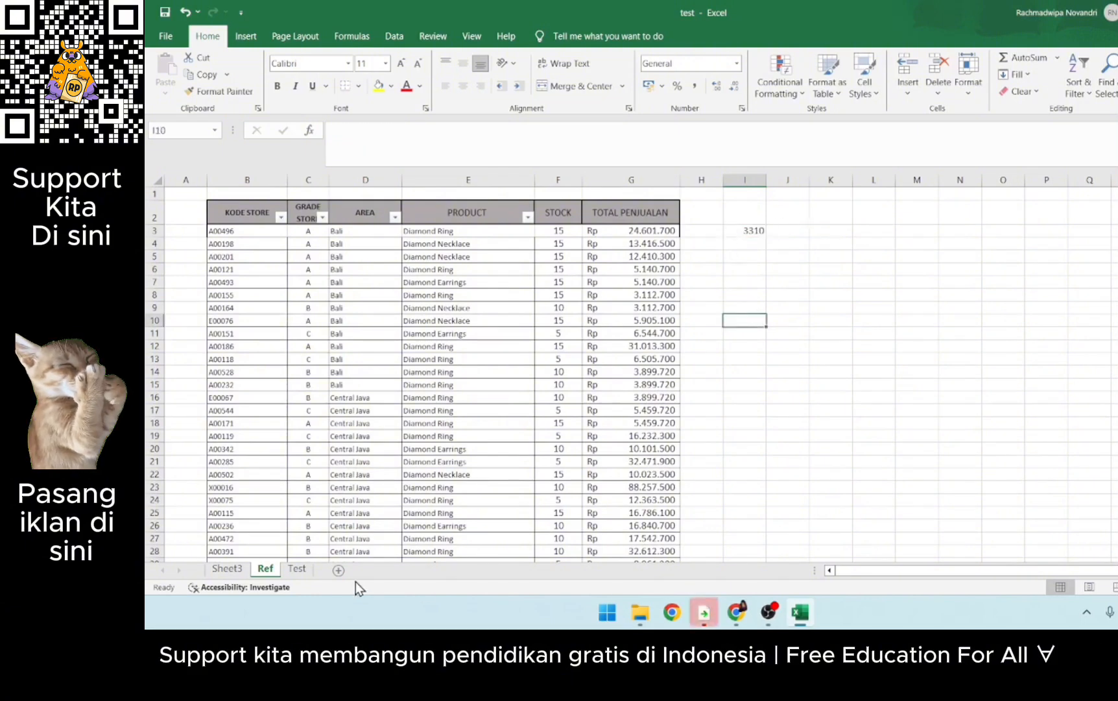
{"action": "left_click", "coordinate": [297, 568]}
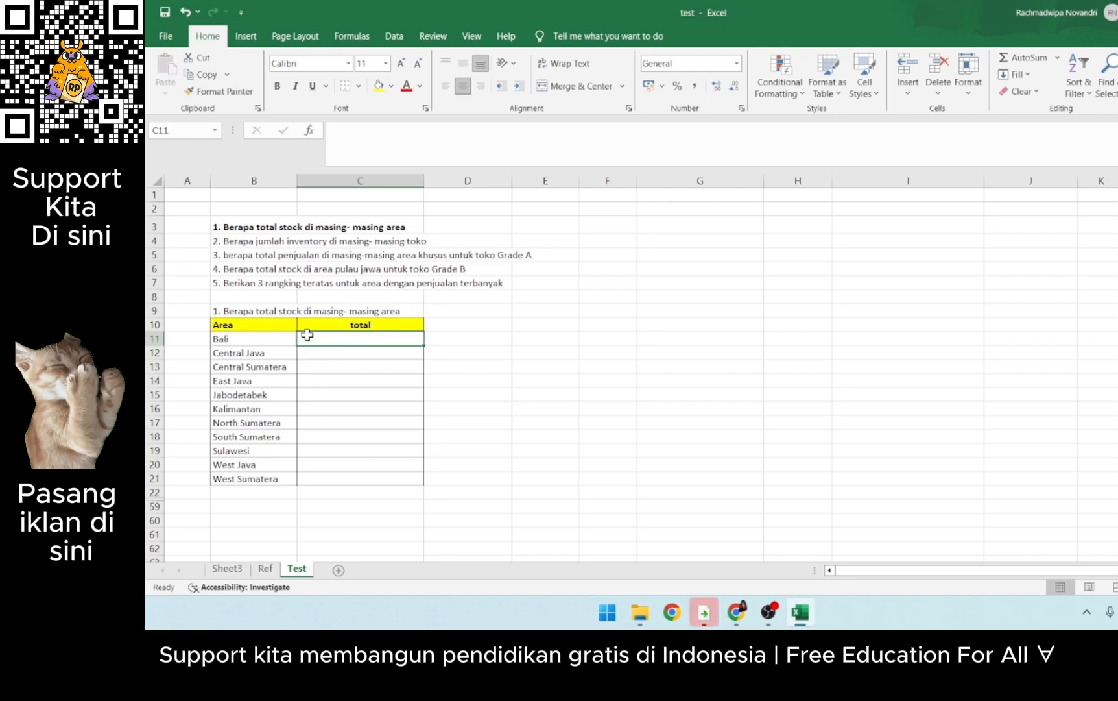
{"action": "type", "text": "=sum"}
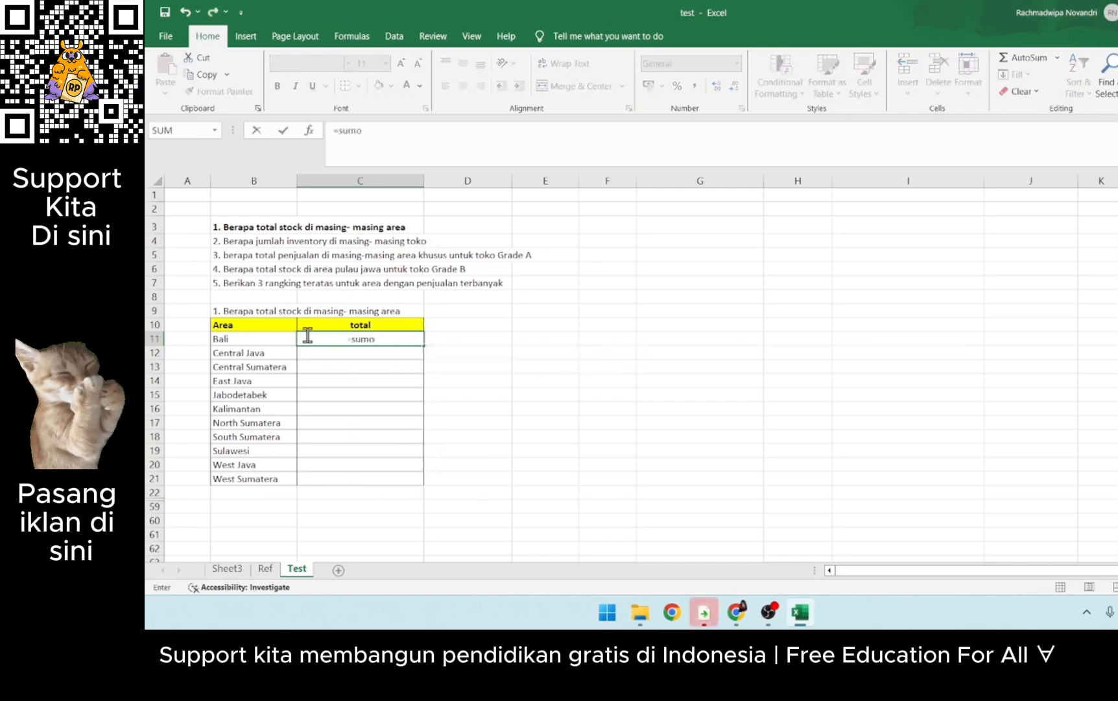
{"action": "type", "text": "if"}
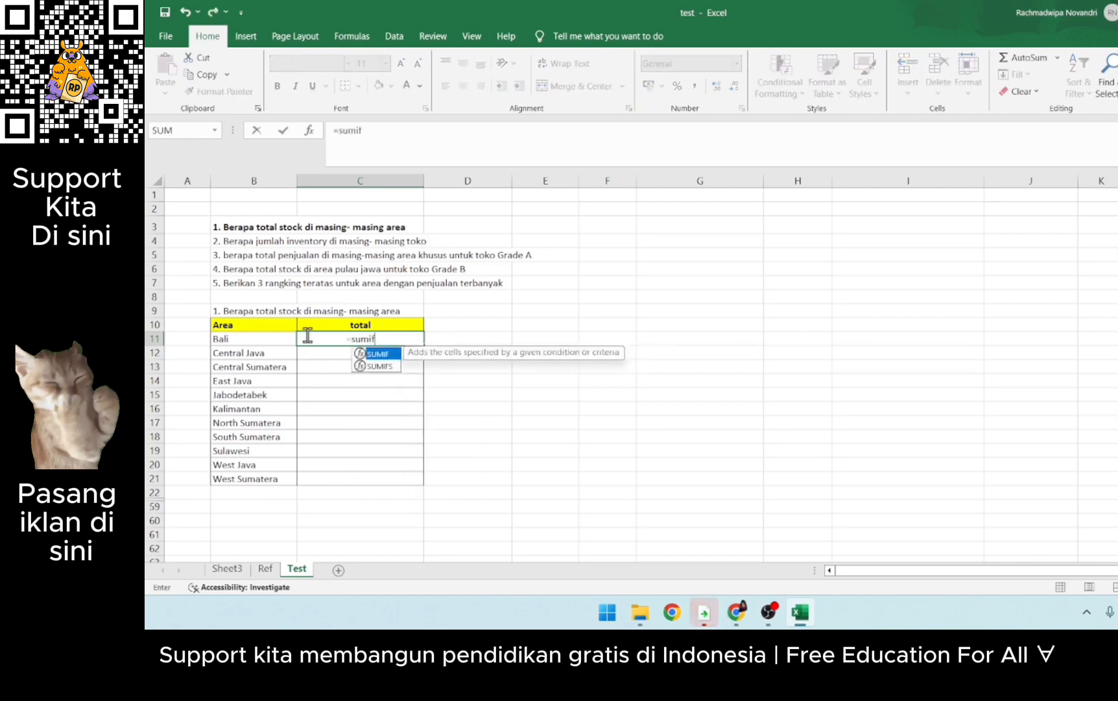
{"action": "type", "text": "("}
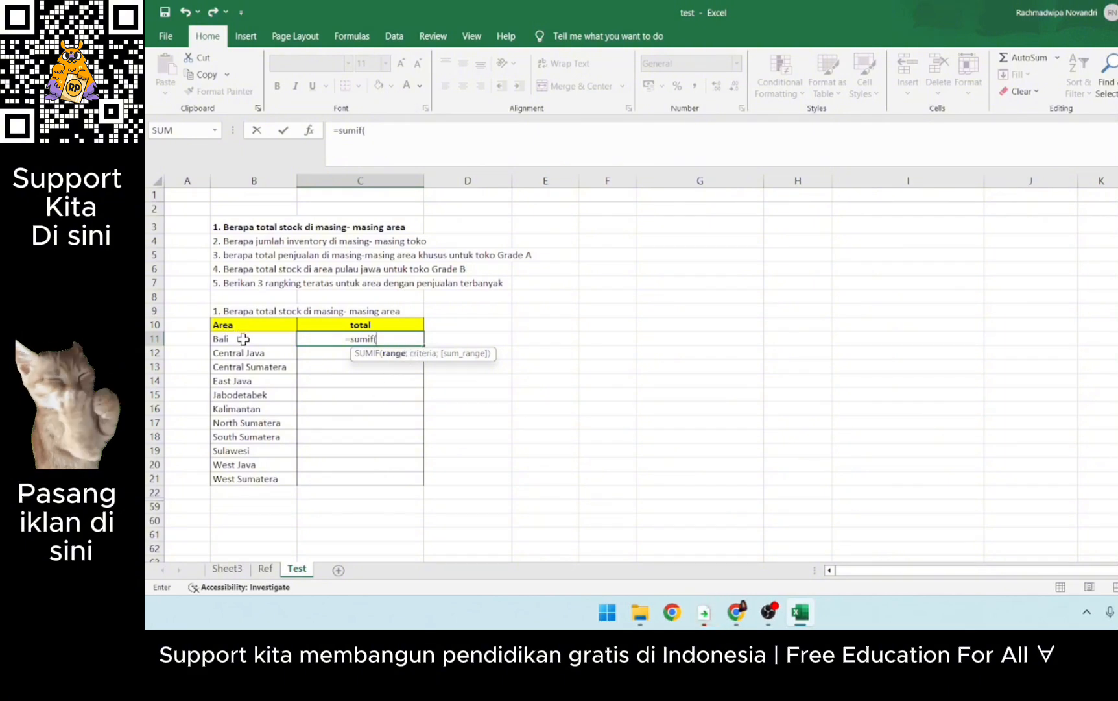
{"action": "left_click", "coordinate": [268, 569]}
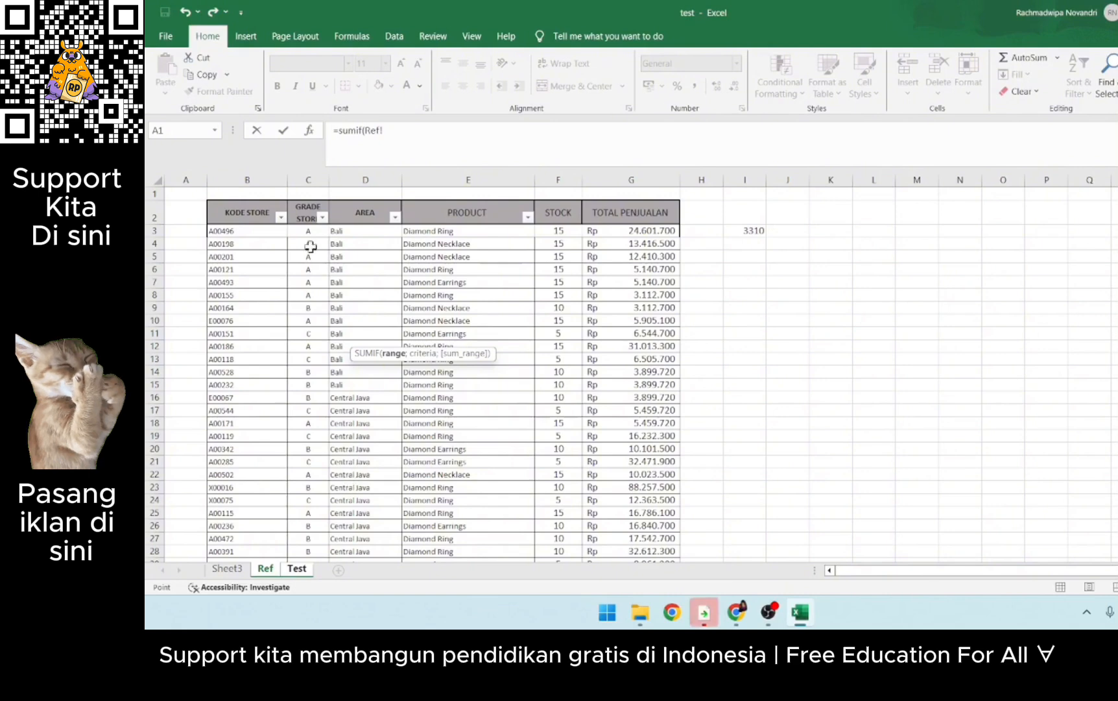
{"action": "left_click", "coordinate": [354, 231]}
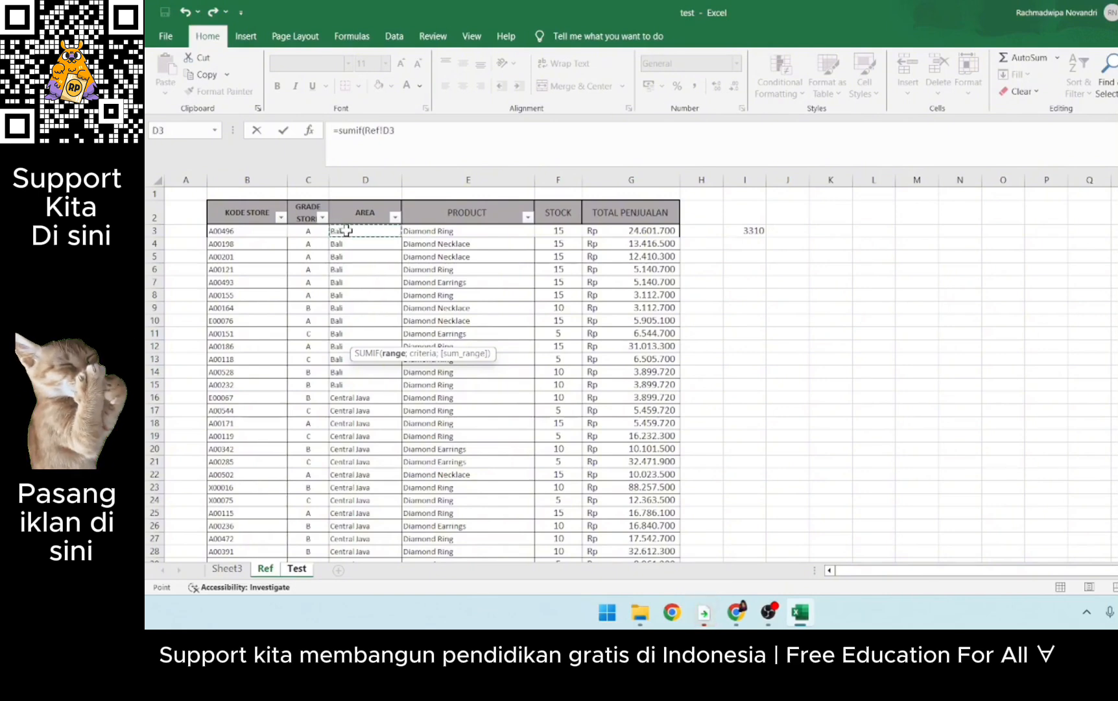
{"action": "key", "text": "ctrl+shift+Down"}
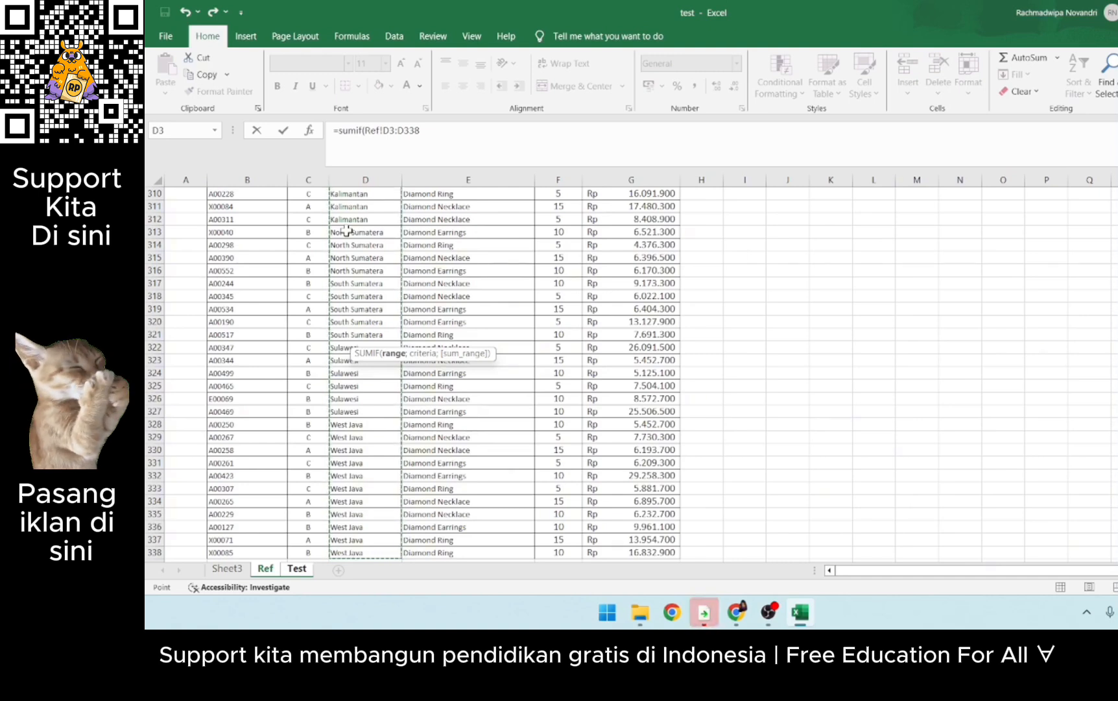
{"action": "type", "text": ";"}
Step: Use the Bali cell B11 on the Test sheet as the SUMIF criterion
{"action": "scroll", "coordinate": [412, 361], "scroll_direction": "up", "scroll_amount": 1}
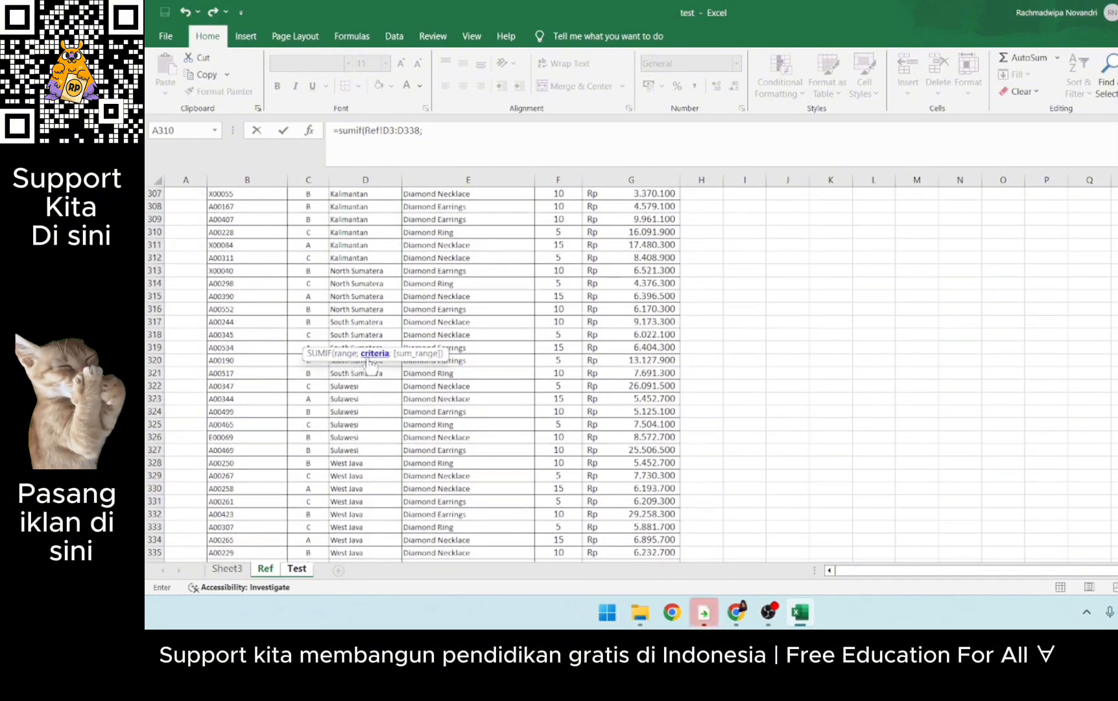
{"action": "left_click", "coordinate": [287, 574]}
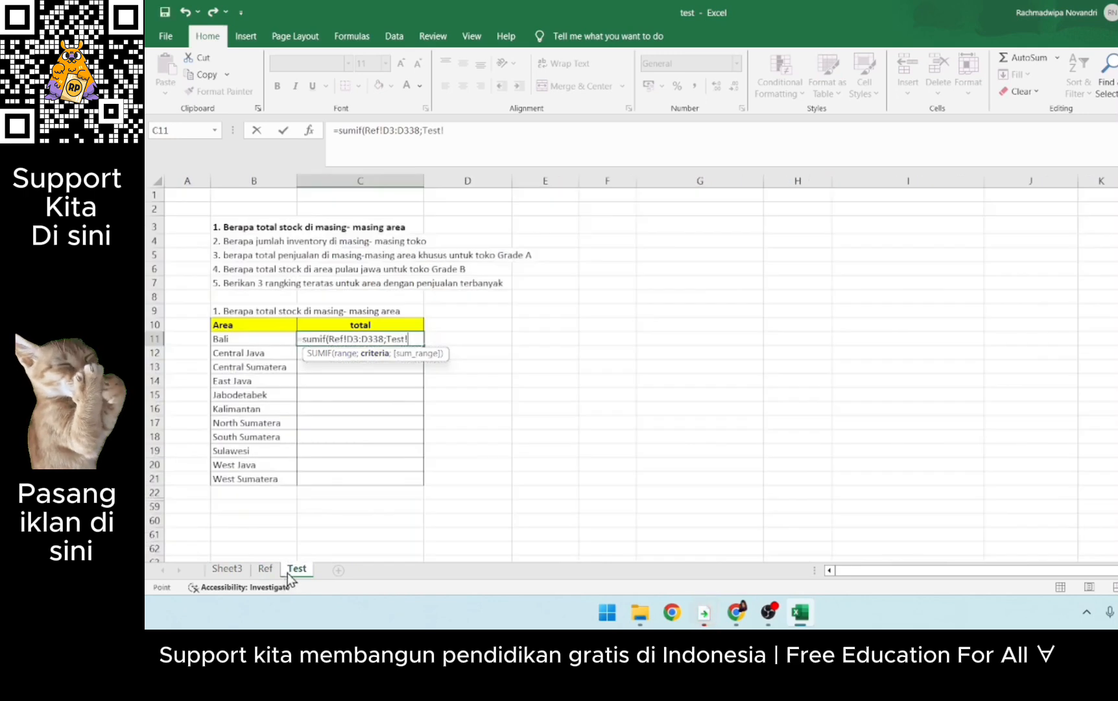
{"action": "left_click", "coordinate": [257, 339]}
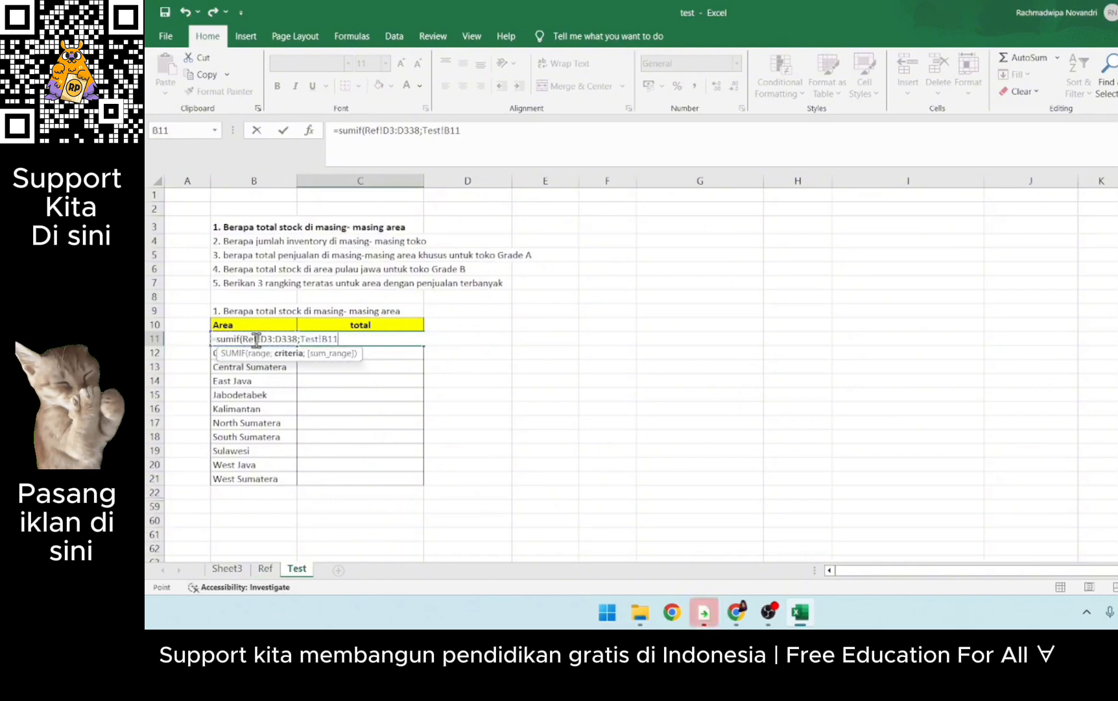
{"action": "type", "text": ";"}
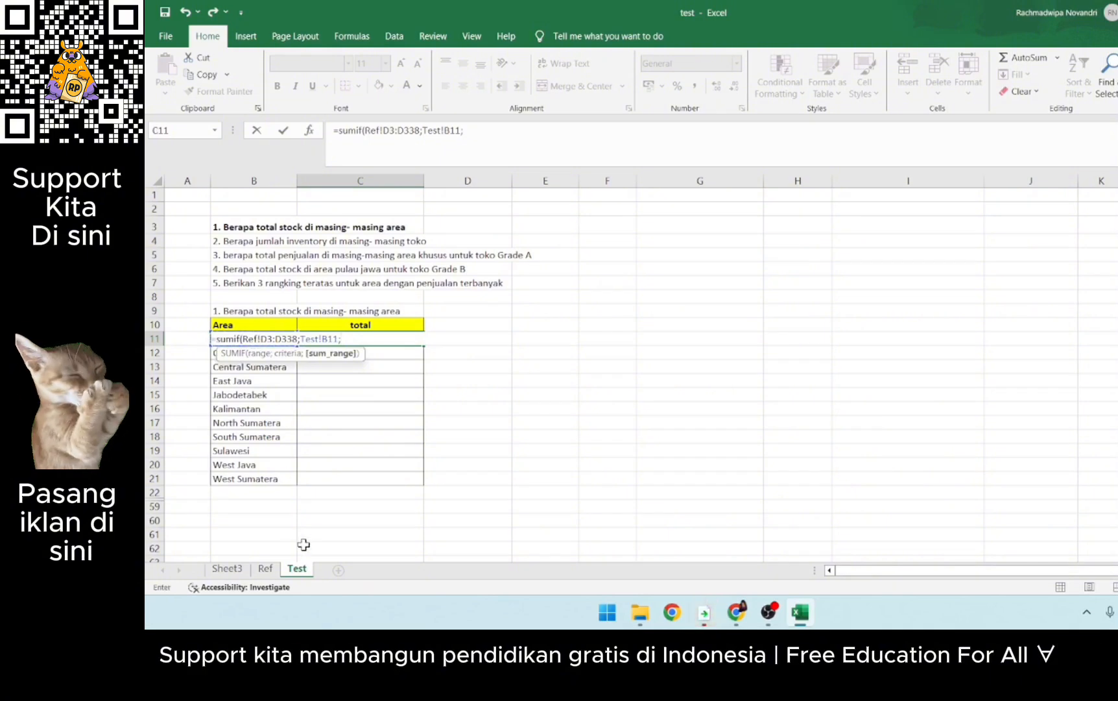
Step: Complete the SUMIF with the Ref sheet's STOCK values as the absolute sum range $F$3:$F$338 and enter the formula
{"action": "left_click", "coordinate": [272, 569]}
{"action": "scroll", "coordinate": [543, 359], "scroll_direction": "up", "scroll_amount": 11}
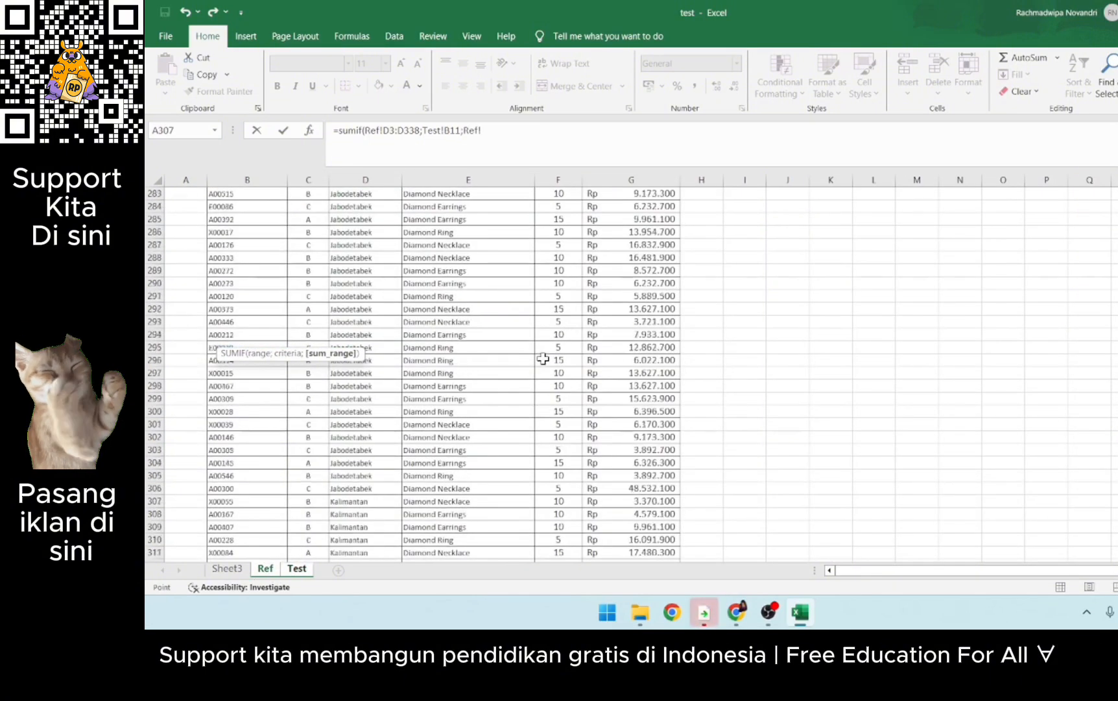
{"action": "scroll", "coordinate": [626, 200], "scroll_direction": "up", "scroll_amount": 20}
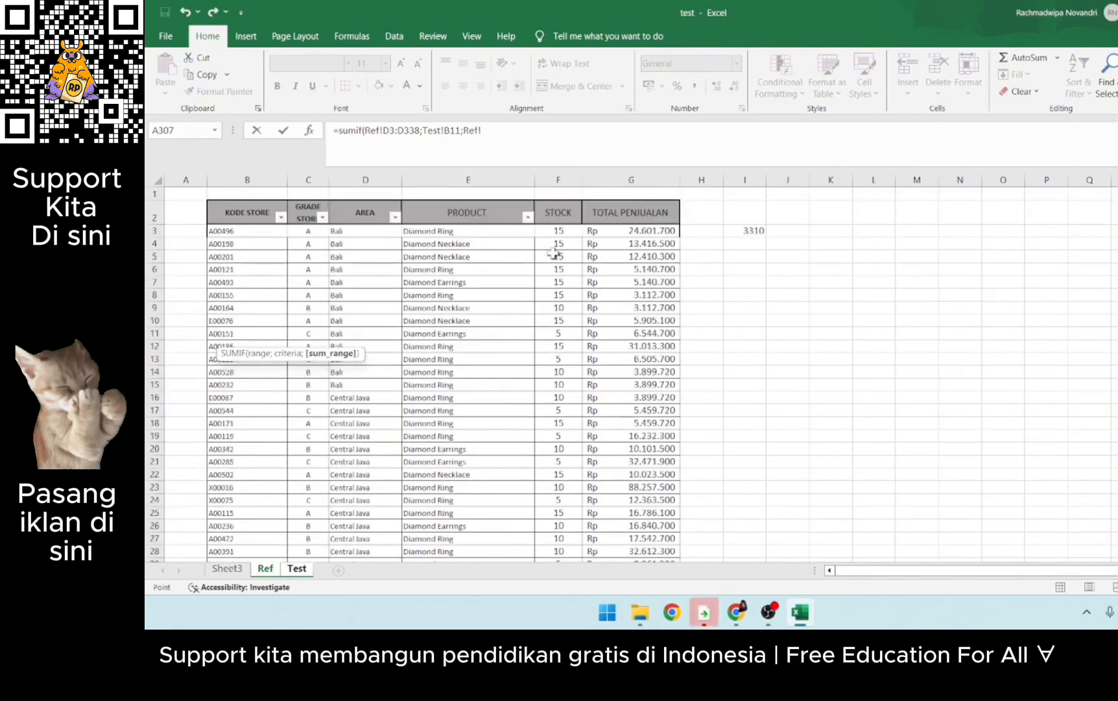
{"action": "left_click", "coordinate": [558, 232]}
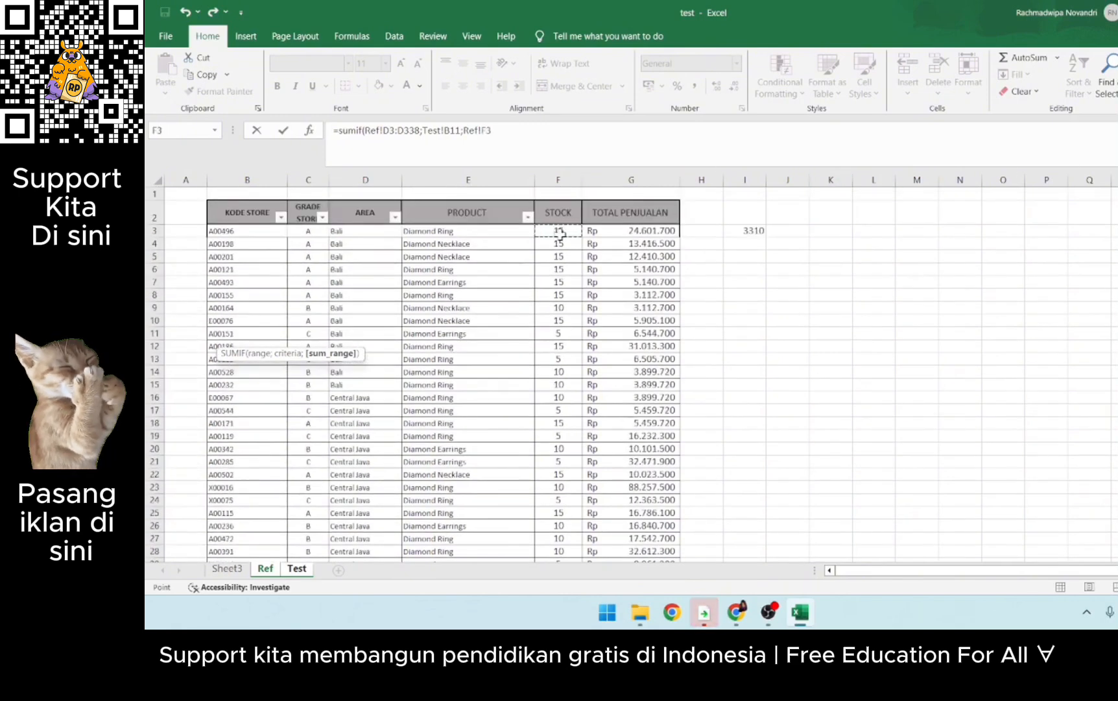
{"action": "key", "text": "ctrl+shift+Down"}
{"action": "key", "text": "ctrl+shift+Down"}
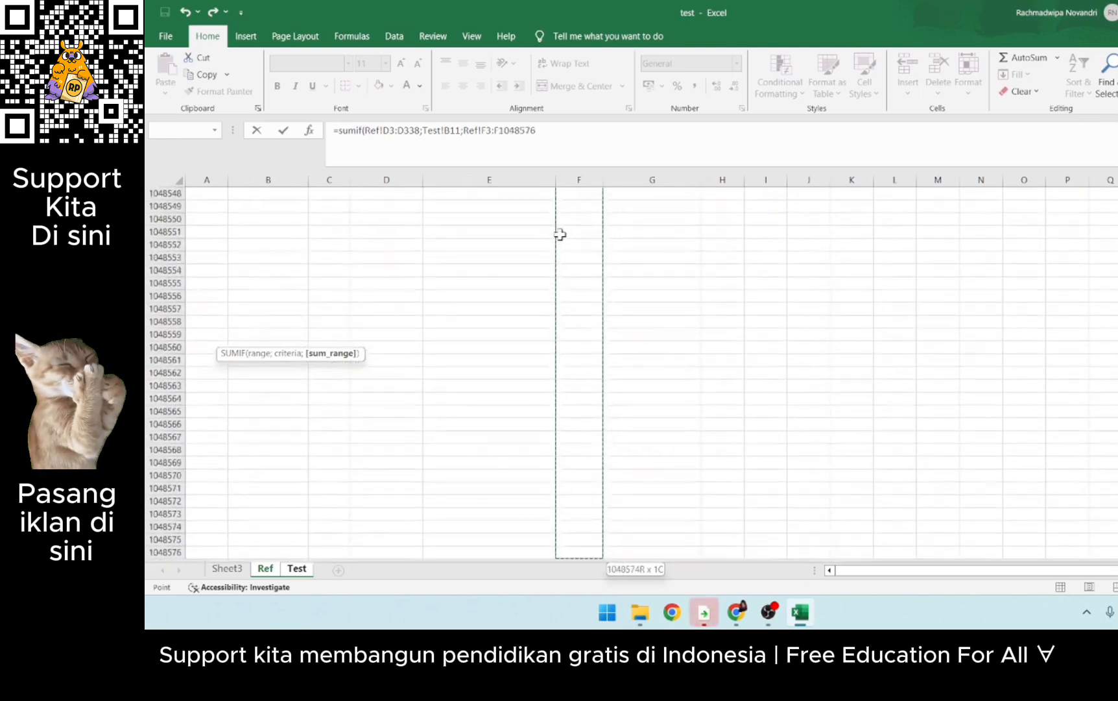
{"action": "key", "text": "ctrl+shift+Up"}
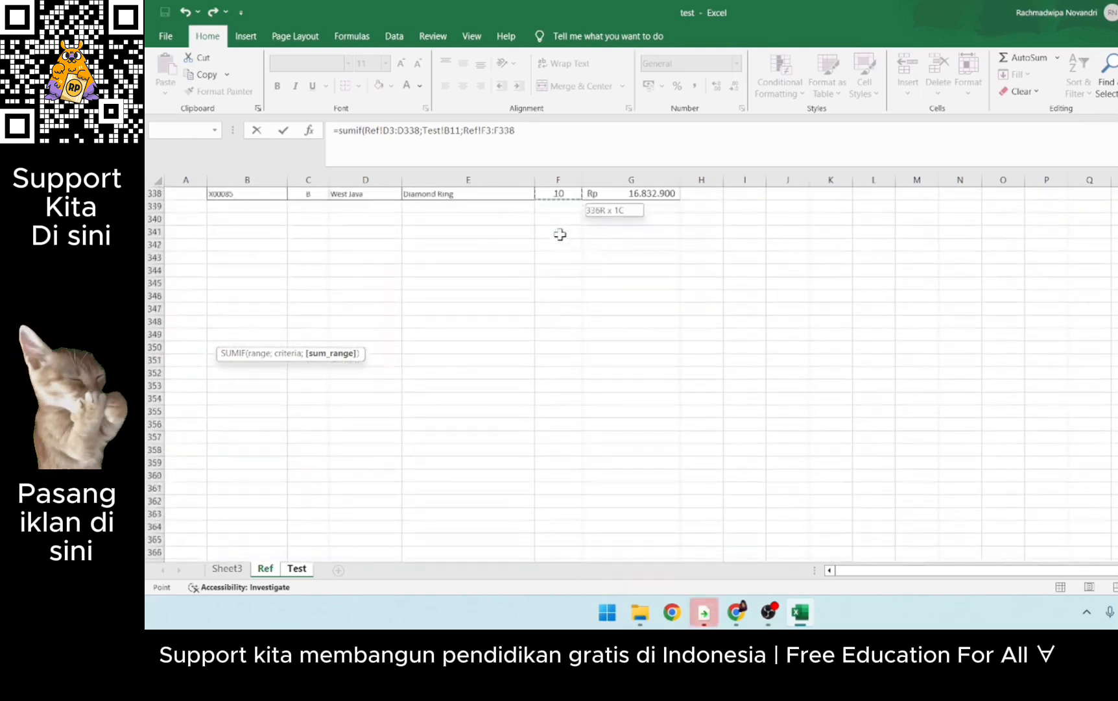
{"action": "key", "text": "F4"}
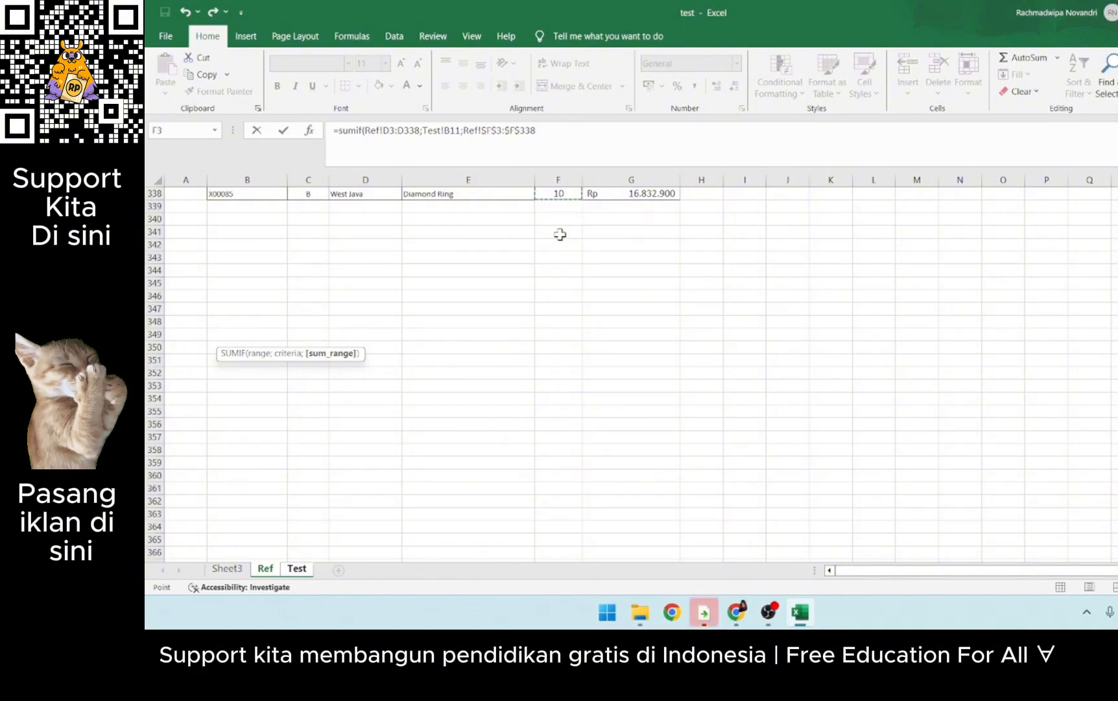
{"action": "key", "text": "Return"}
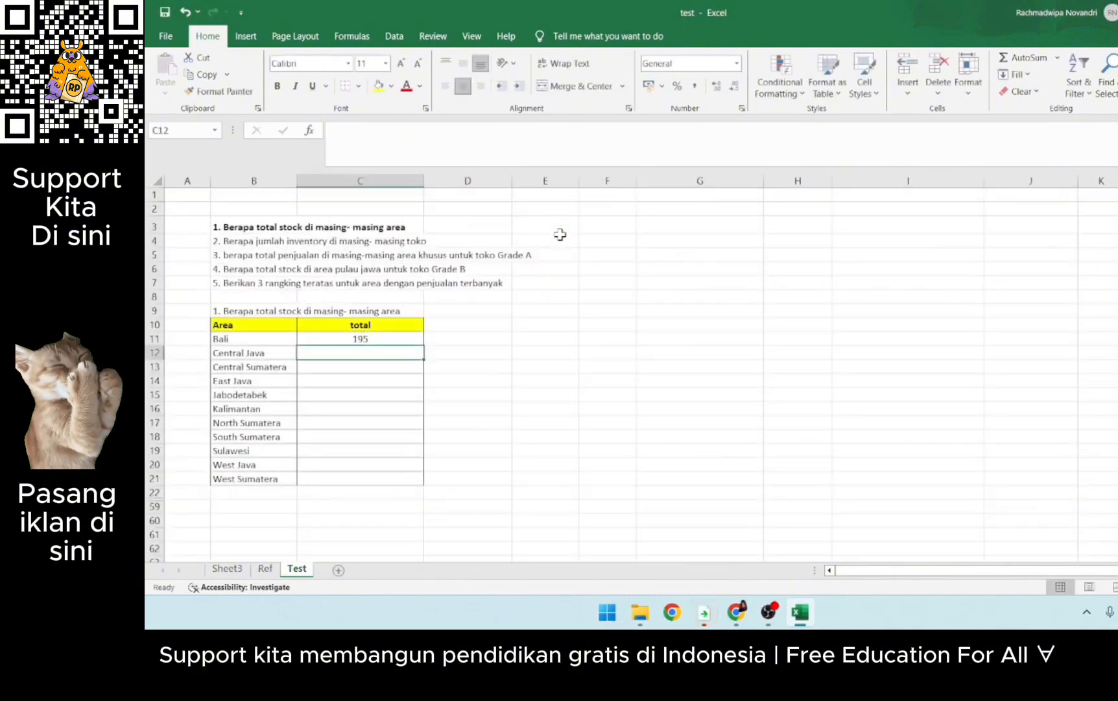
Step: Fill the Bali SUMIF formula from C11 down to West Sumatera in C21
{"action": "left_click", "coordinate": [377, 336]}
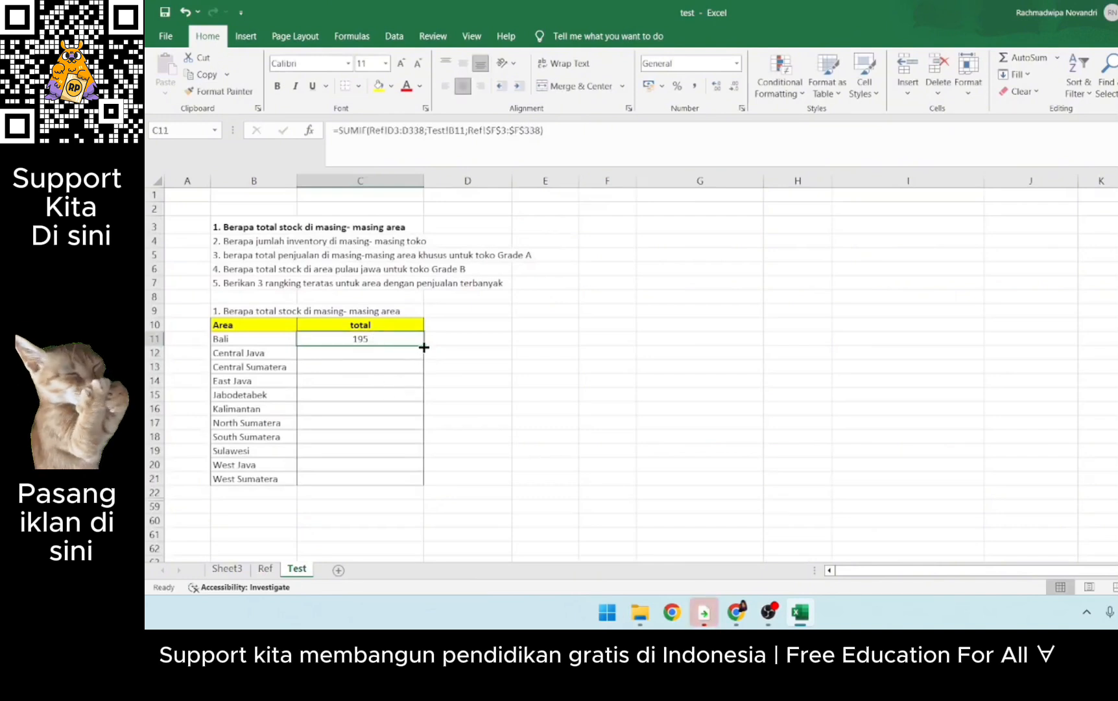
{"action": "double_click", "coordinate": [423, 347]}
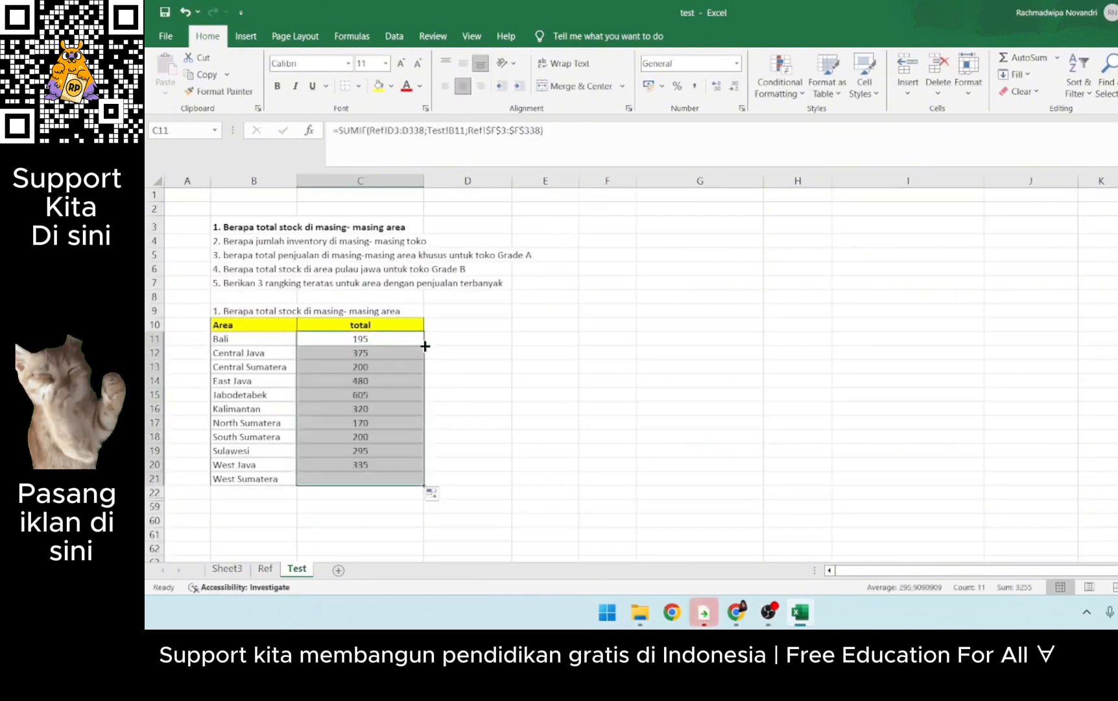
{"action": "left_click", "coordinate": [508, 452]}
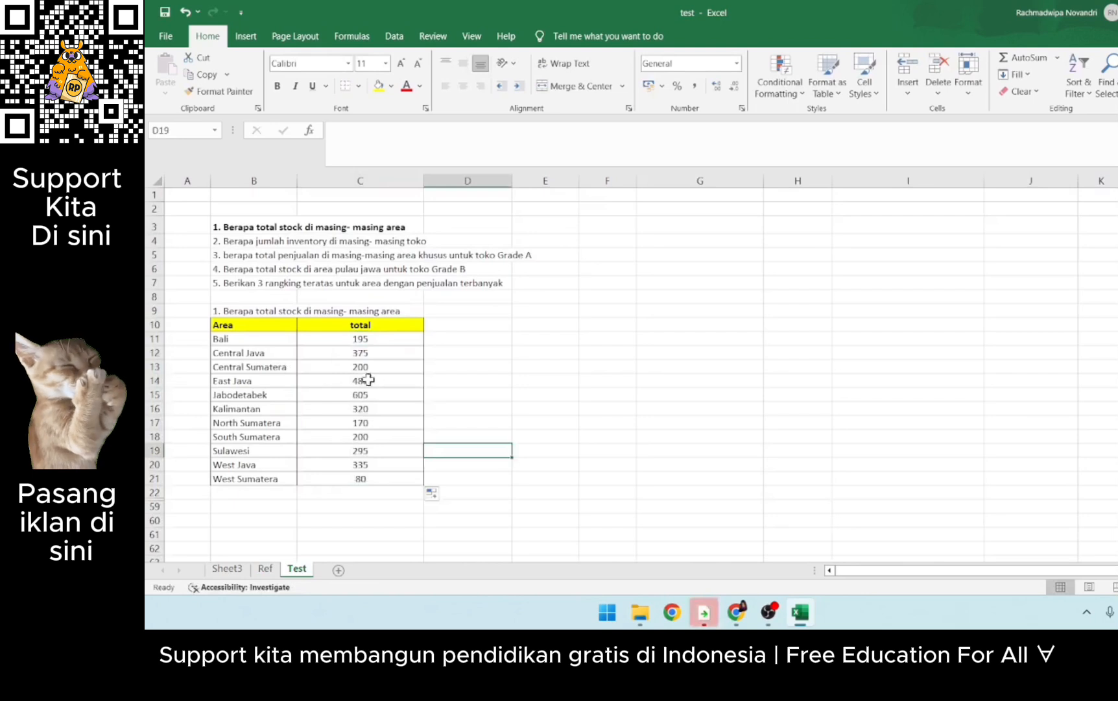
Step: Review the area totals in C11:C21 against question 1 and inspect the copied formula for East Java in C14
{"action": "left_click_drag", "start_coordinate": [360, 338], "coordinate": [362, 480]}
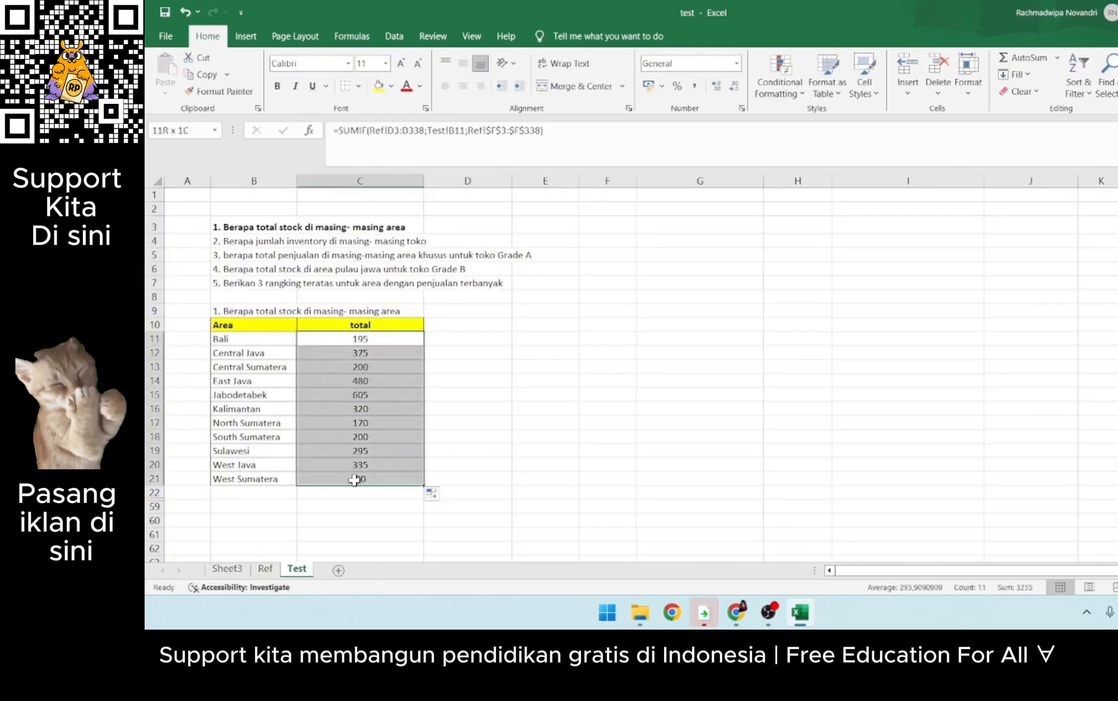
{"action": "left_click", "coordinate": [490, 407]}
{"action": "left_click_drag", "start_coordinate": [225, 226], "coordinate": [470, 236]}
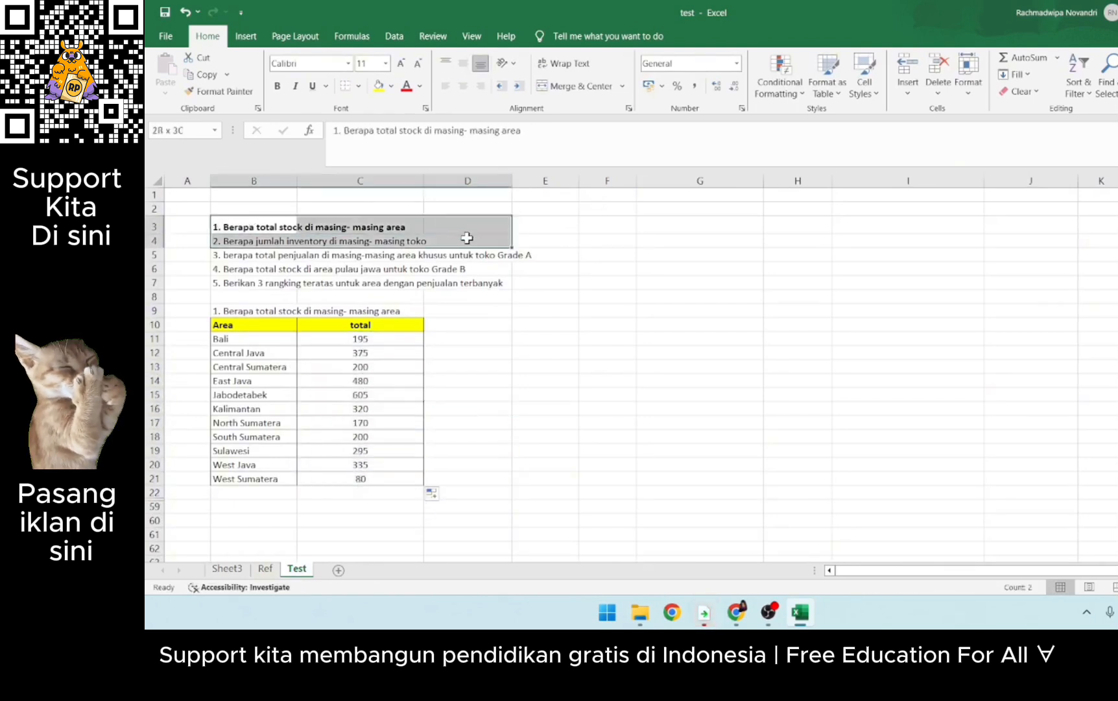
{"action": "left_click", "coordinate": [603, 478]}
{"action": "left_click", "coordinate": [401, 410]}
{"action": "left_click", "coordinate": [408, 383]}
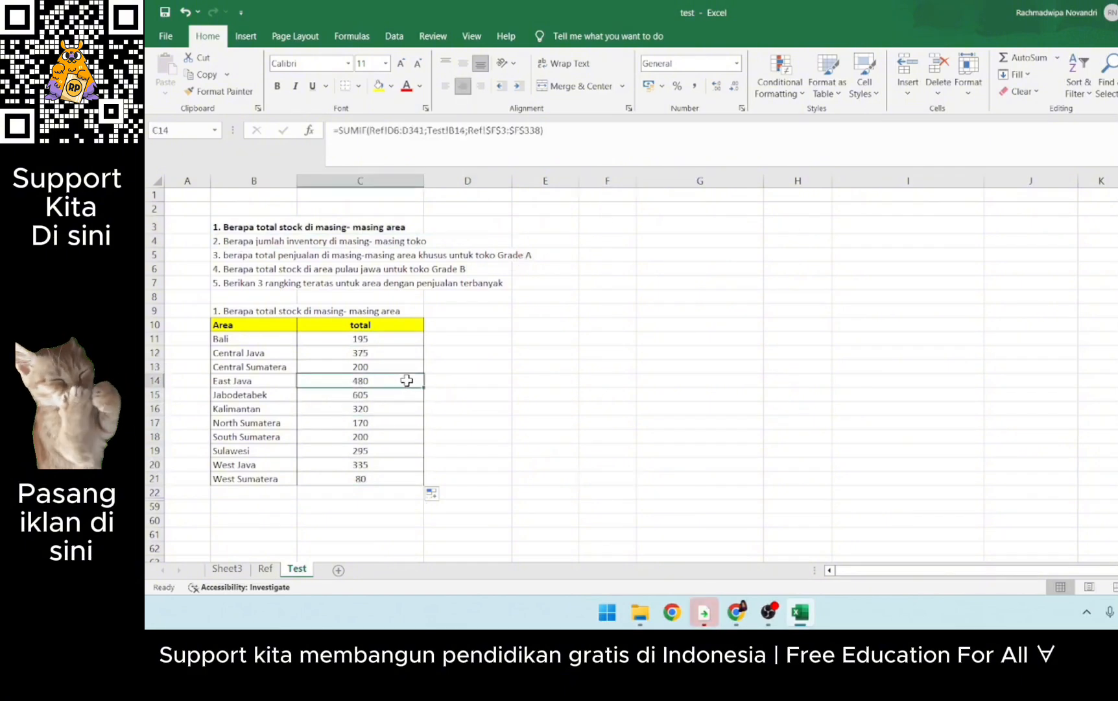